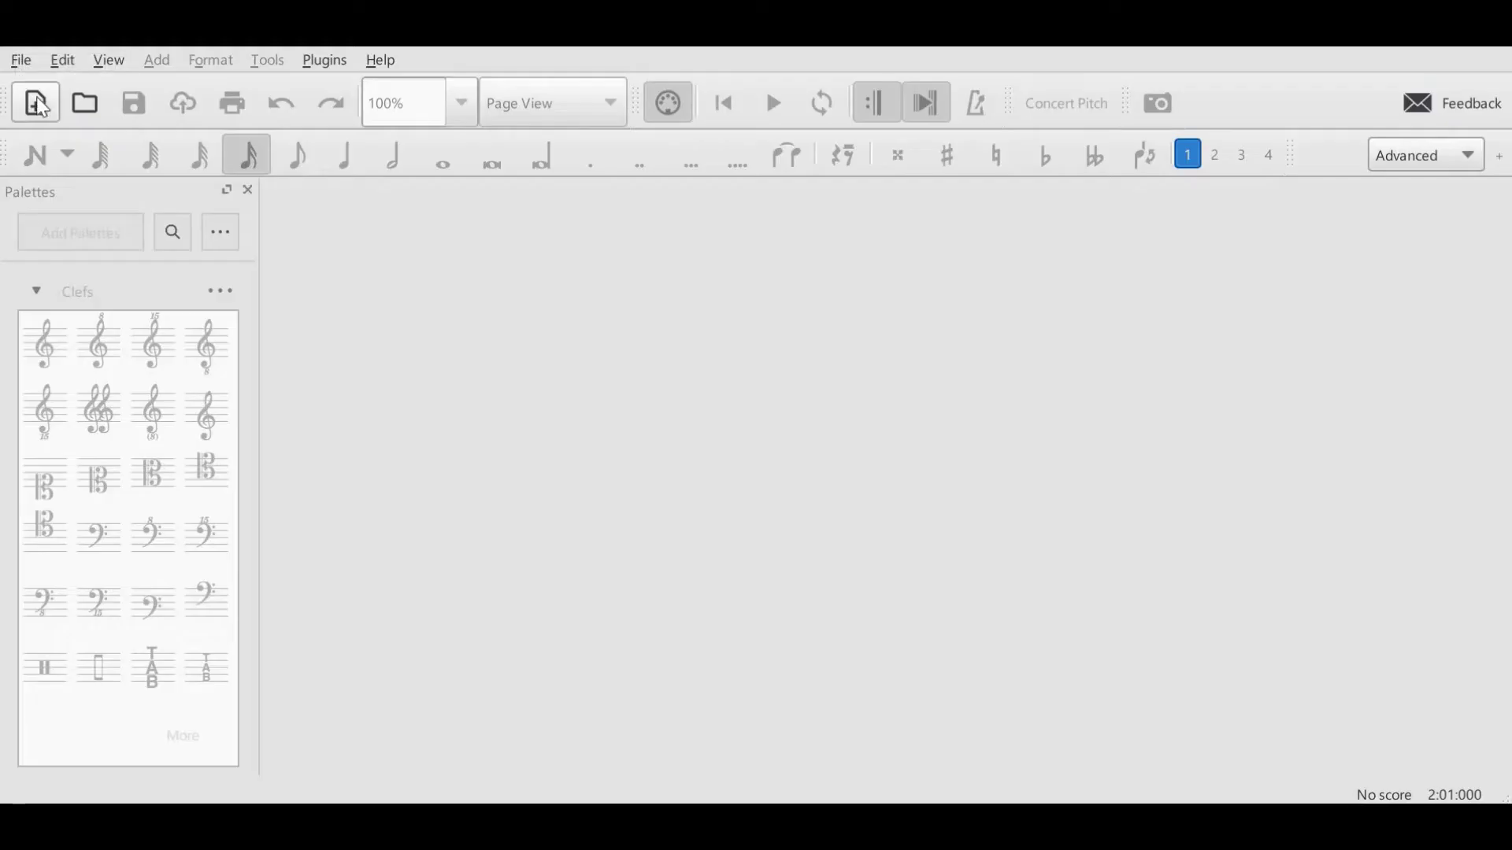
Begin a new score and enter 'Cross Staff Beaming' as its title
click(34, 104)
text(C)
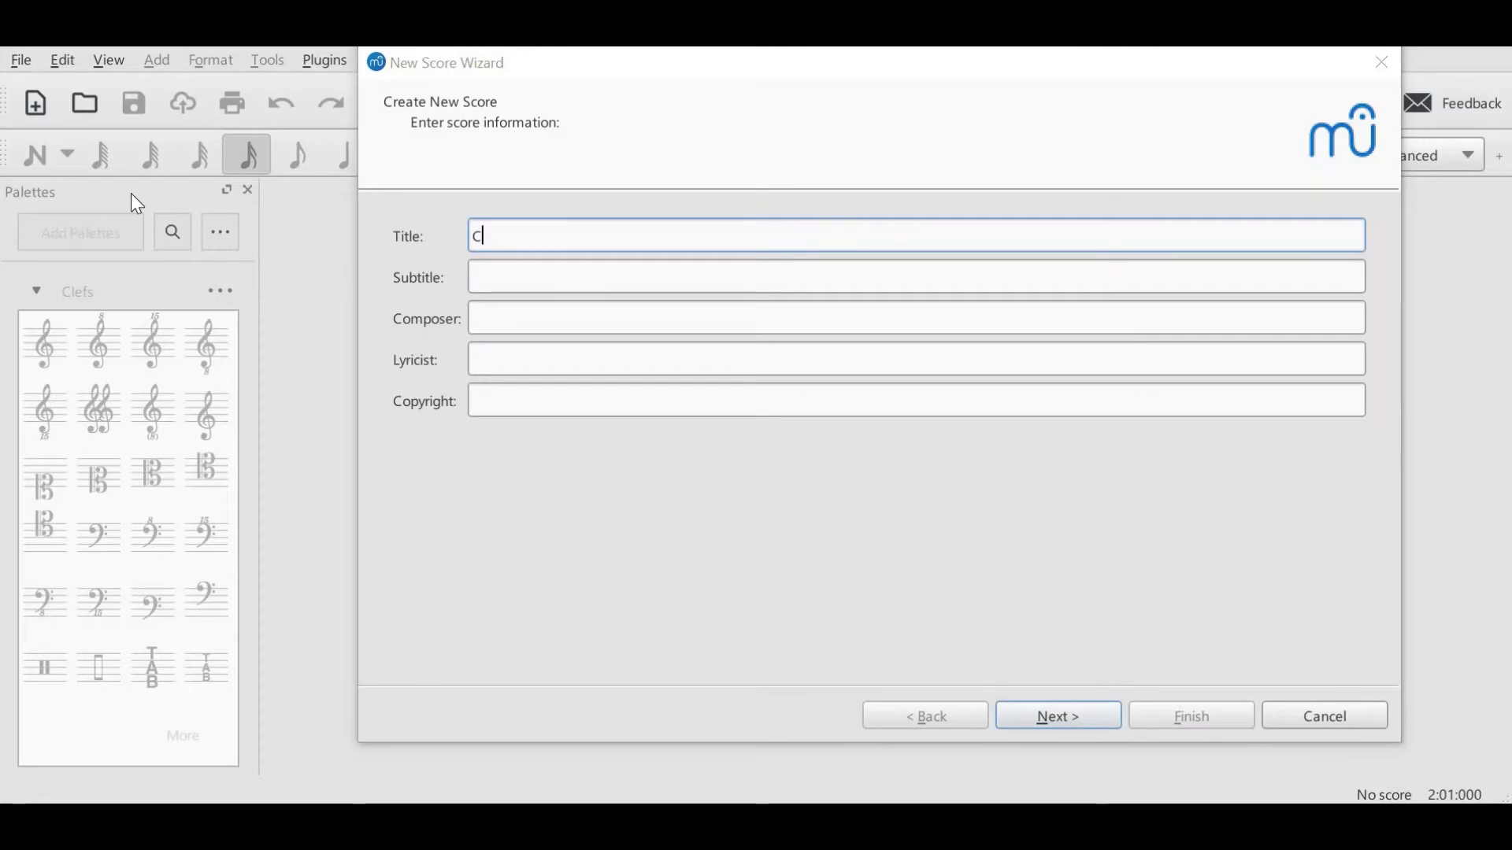
text(ross)
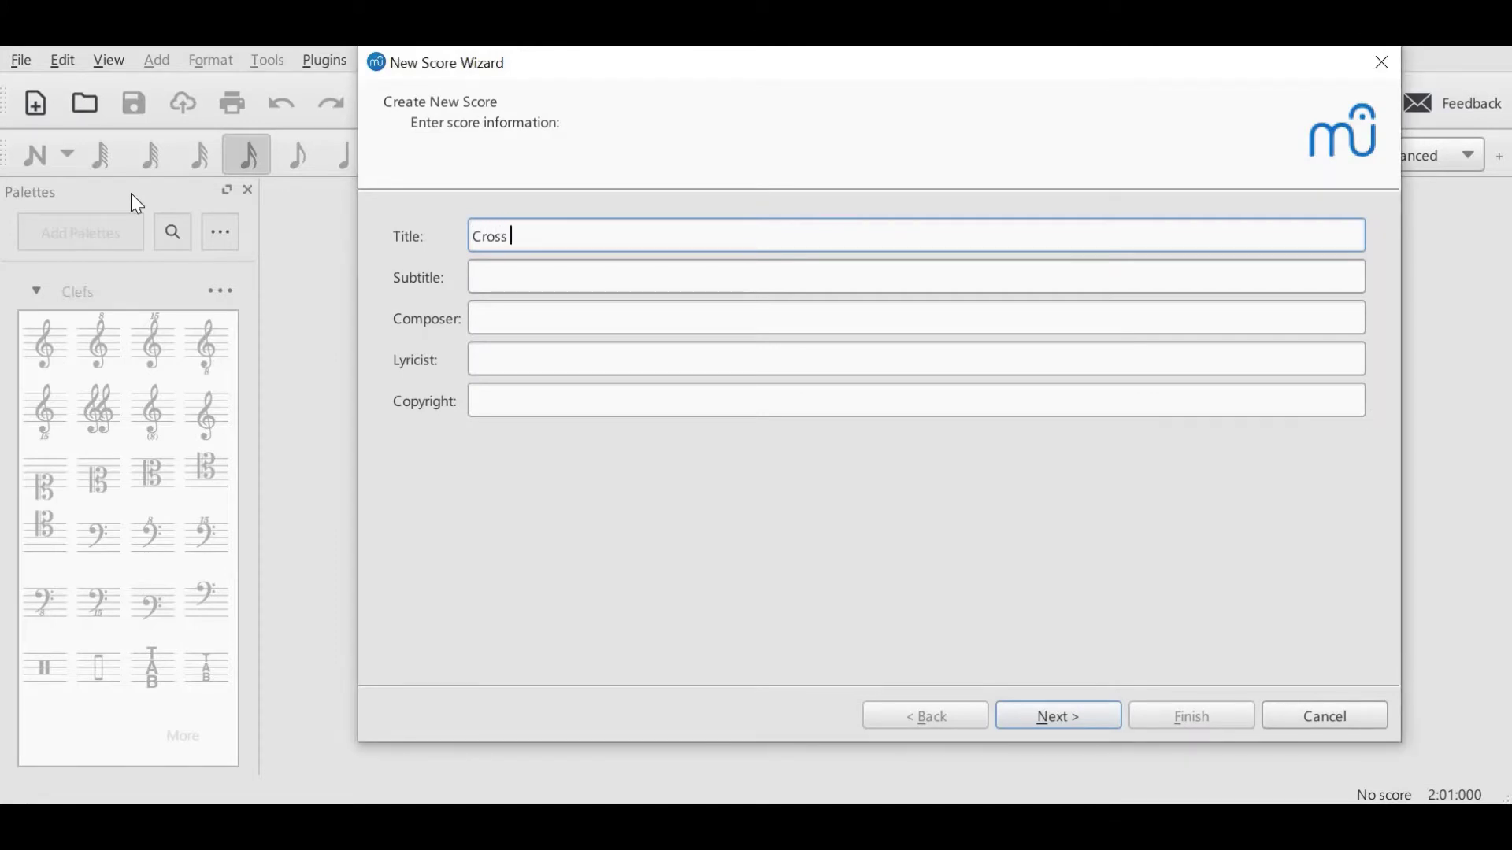
text( Sta)
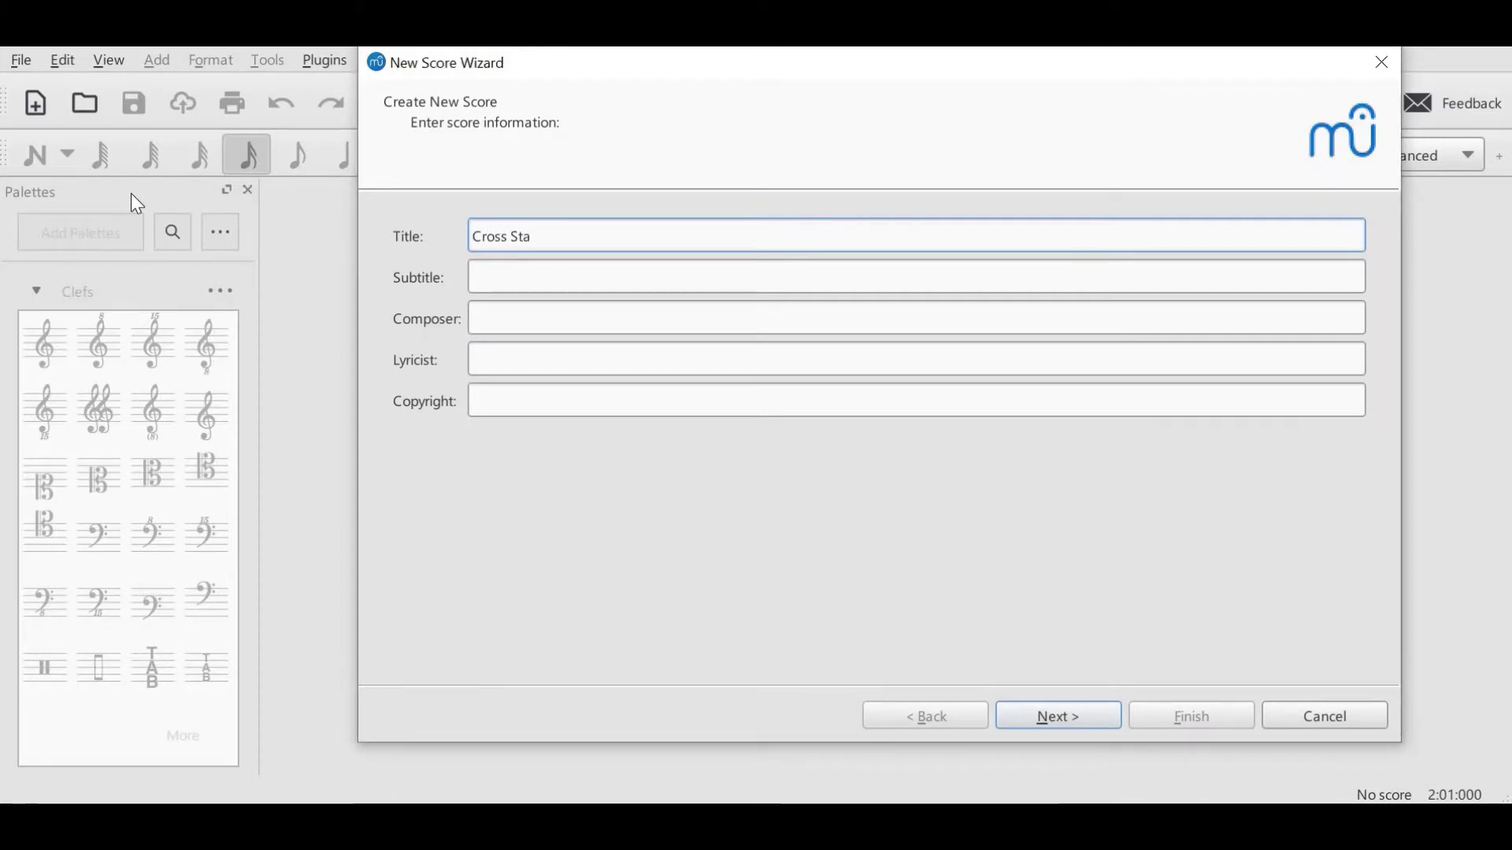
text(ff Beaming)
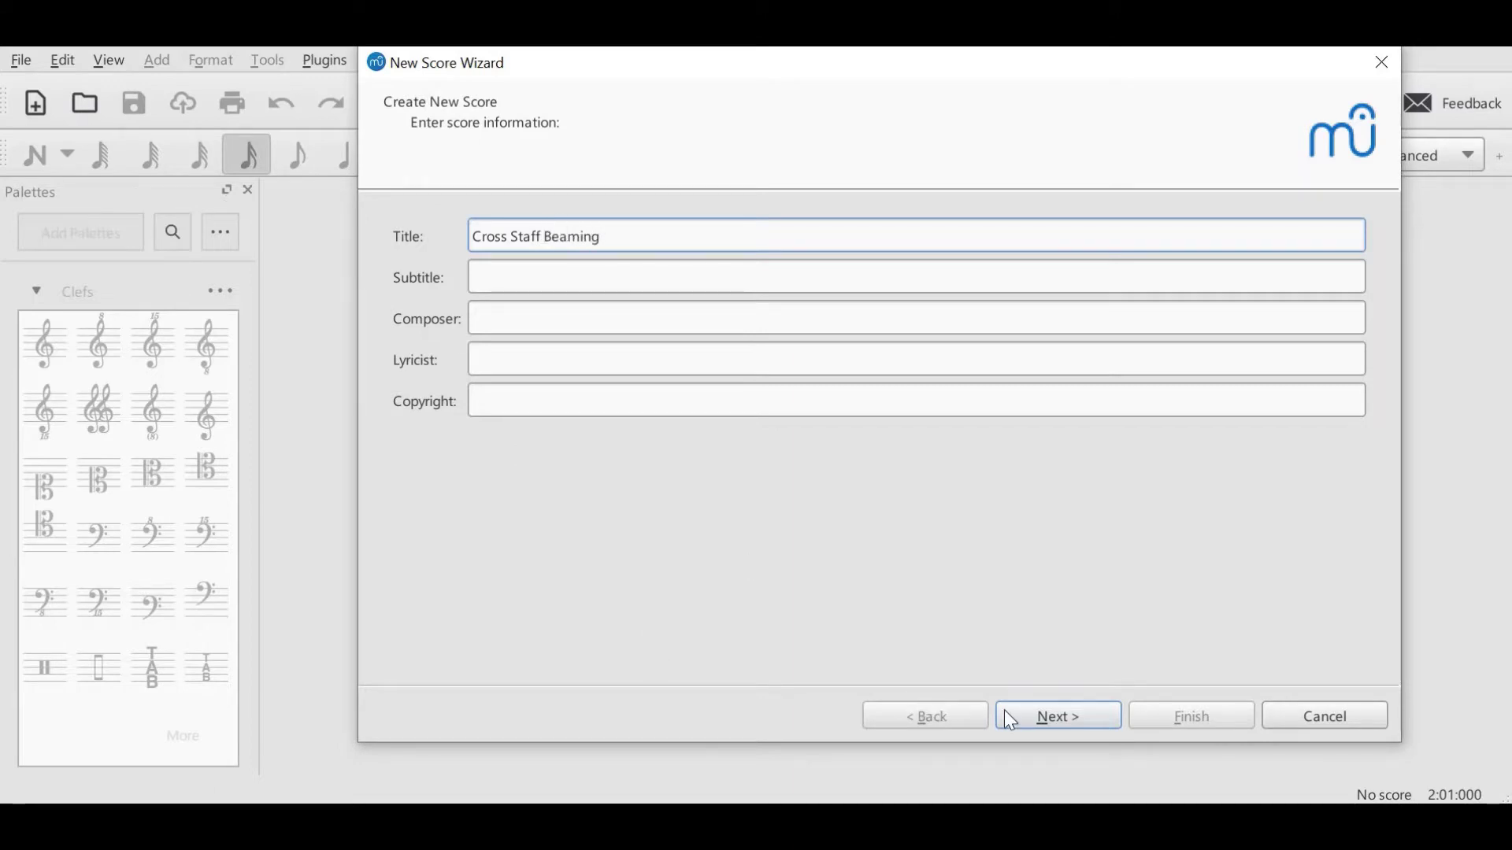
Add Piano, keep no key signature, and finish a 4/4 score of two bars
click(1040, 731)
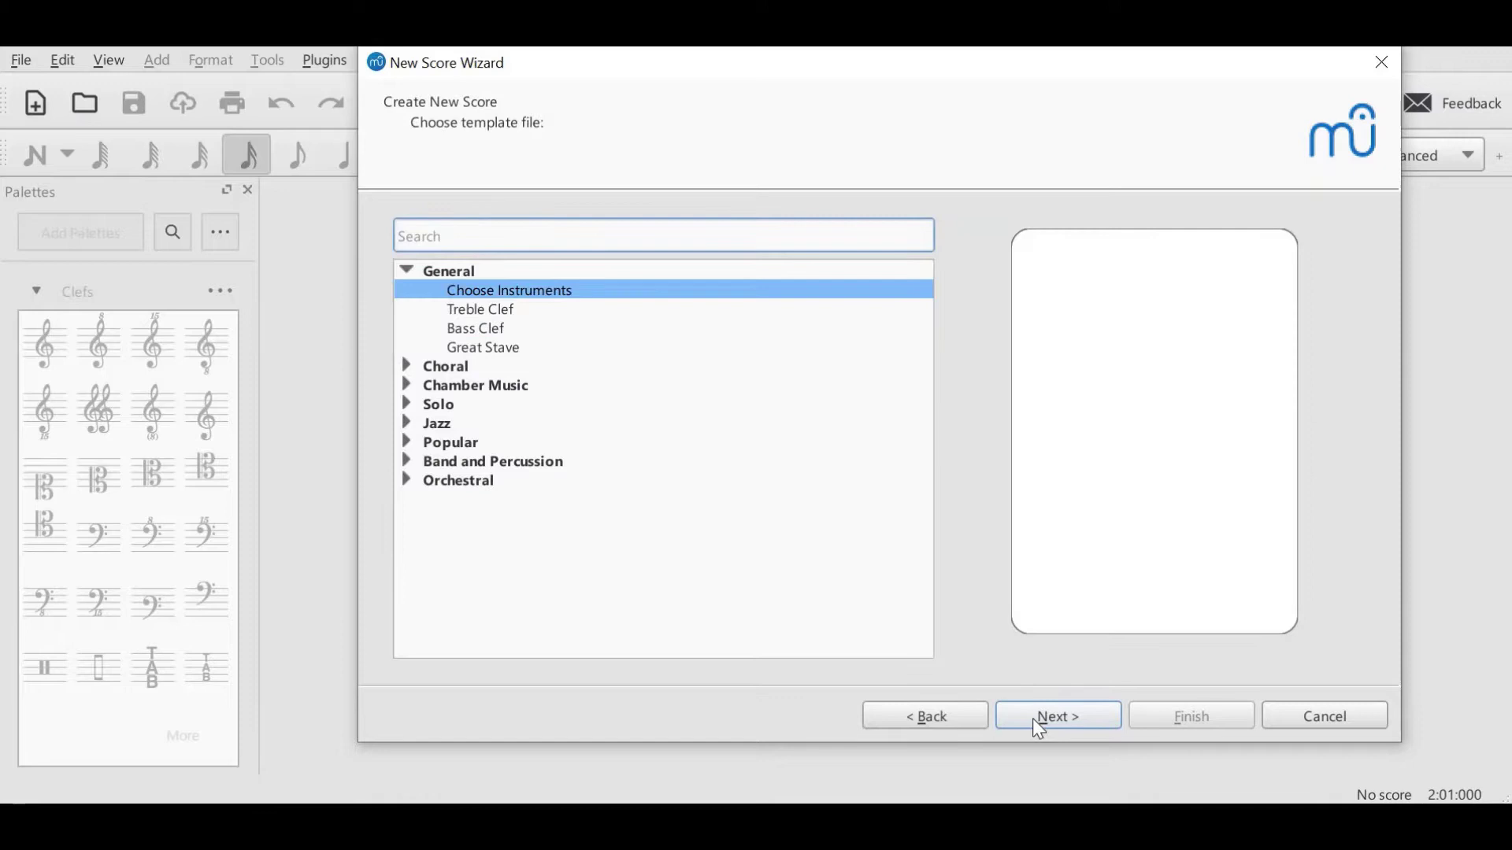
click(1032, 719)
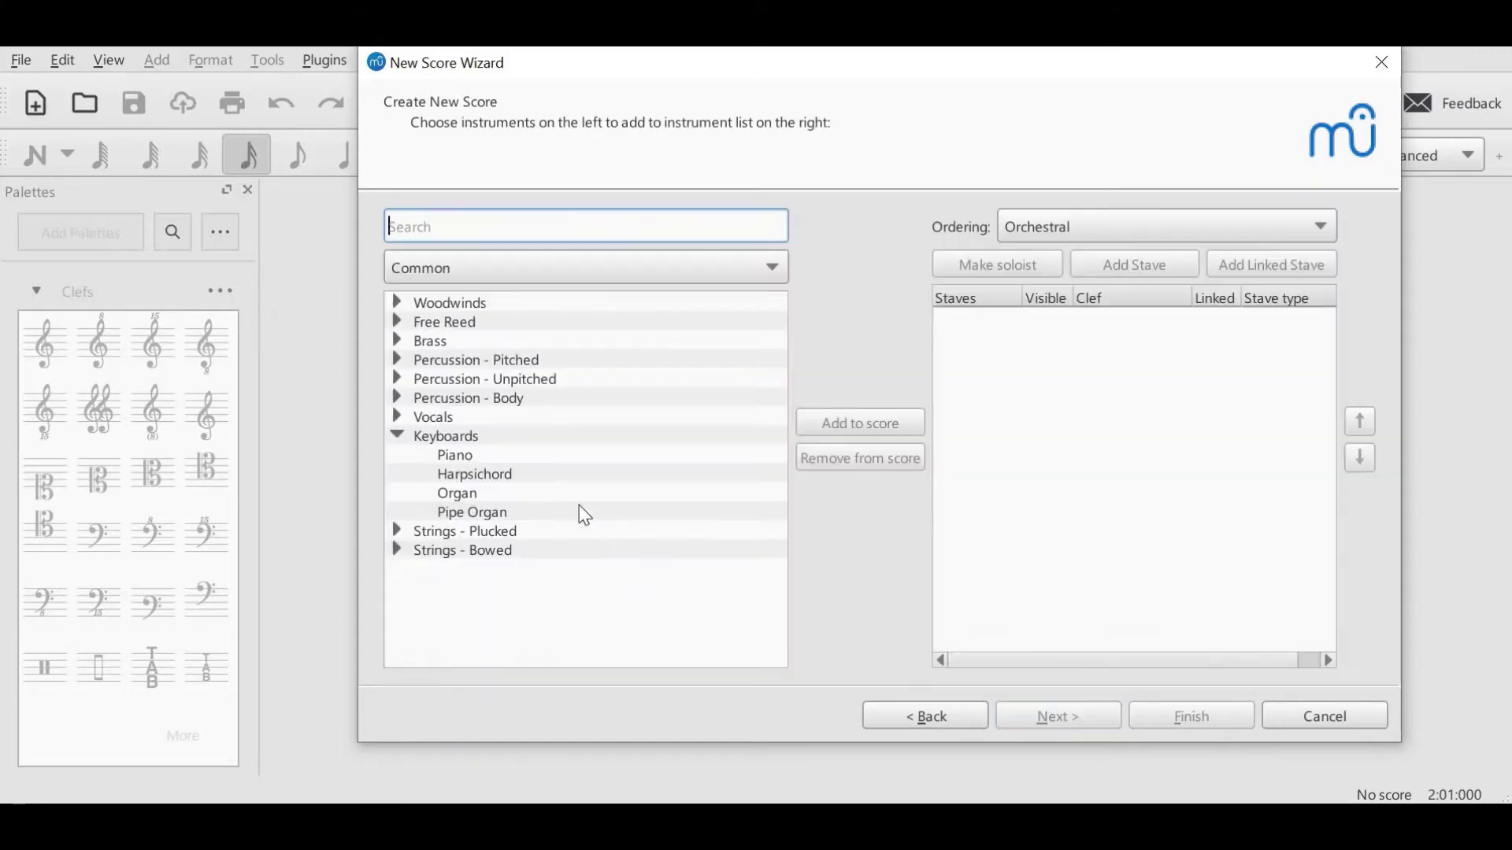
click(476, 457)
click(847, 432)
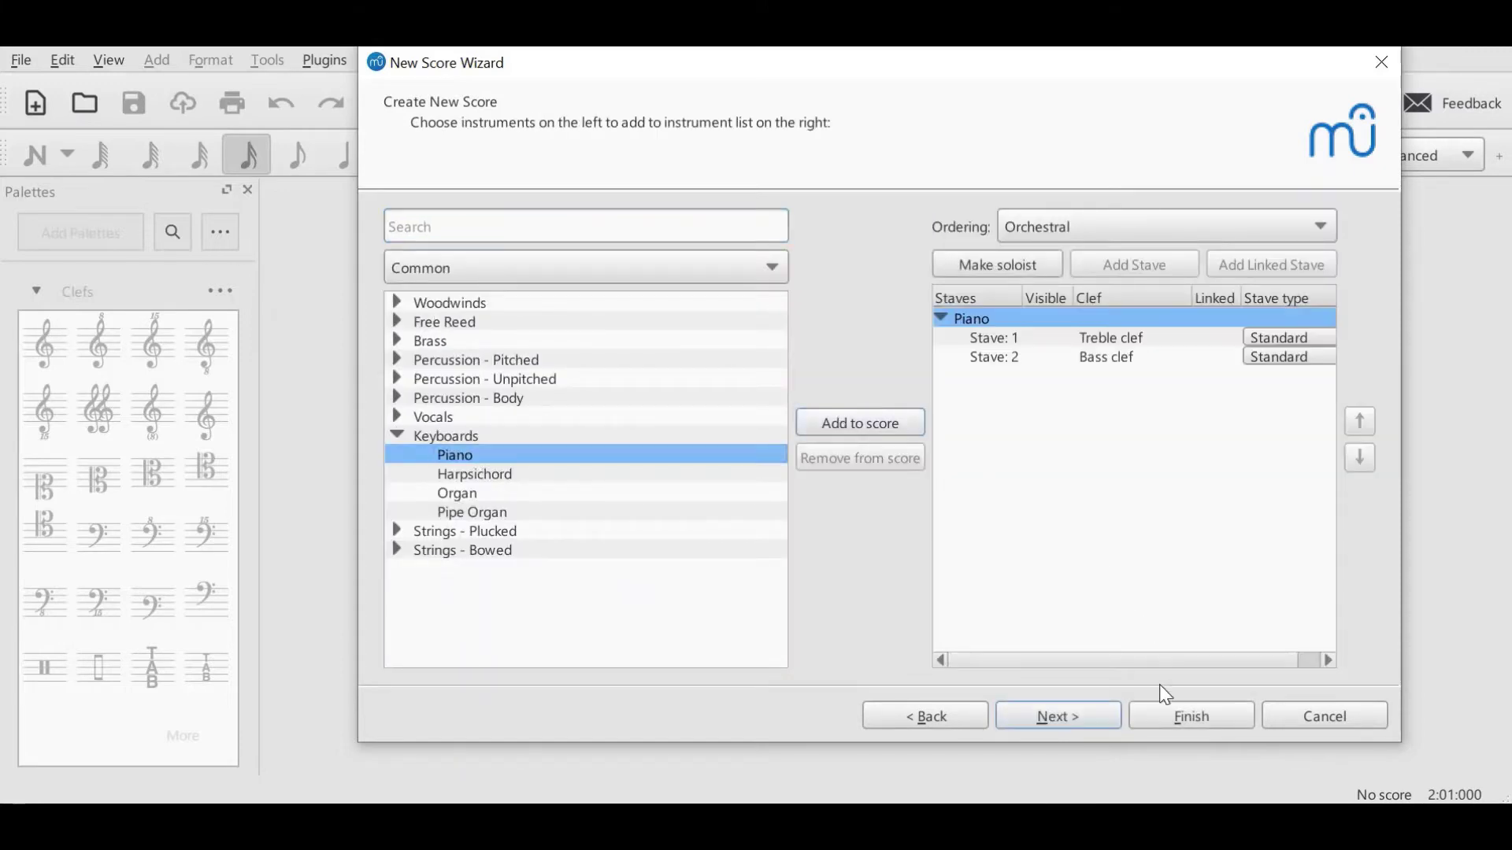
click(1102, 727)
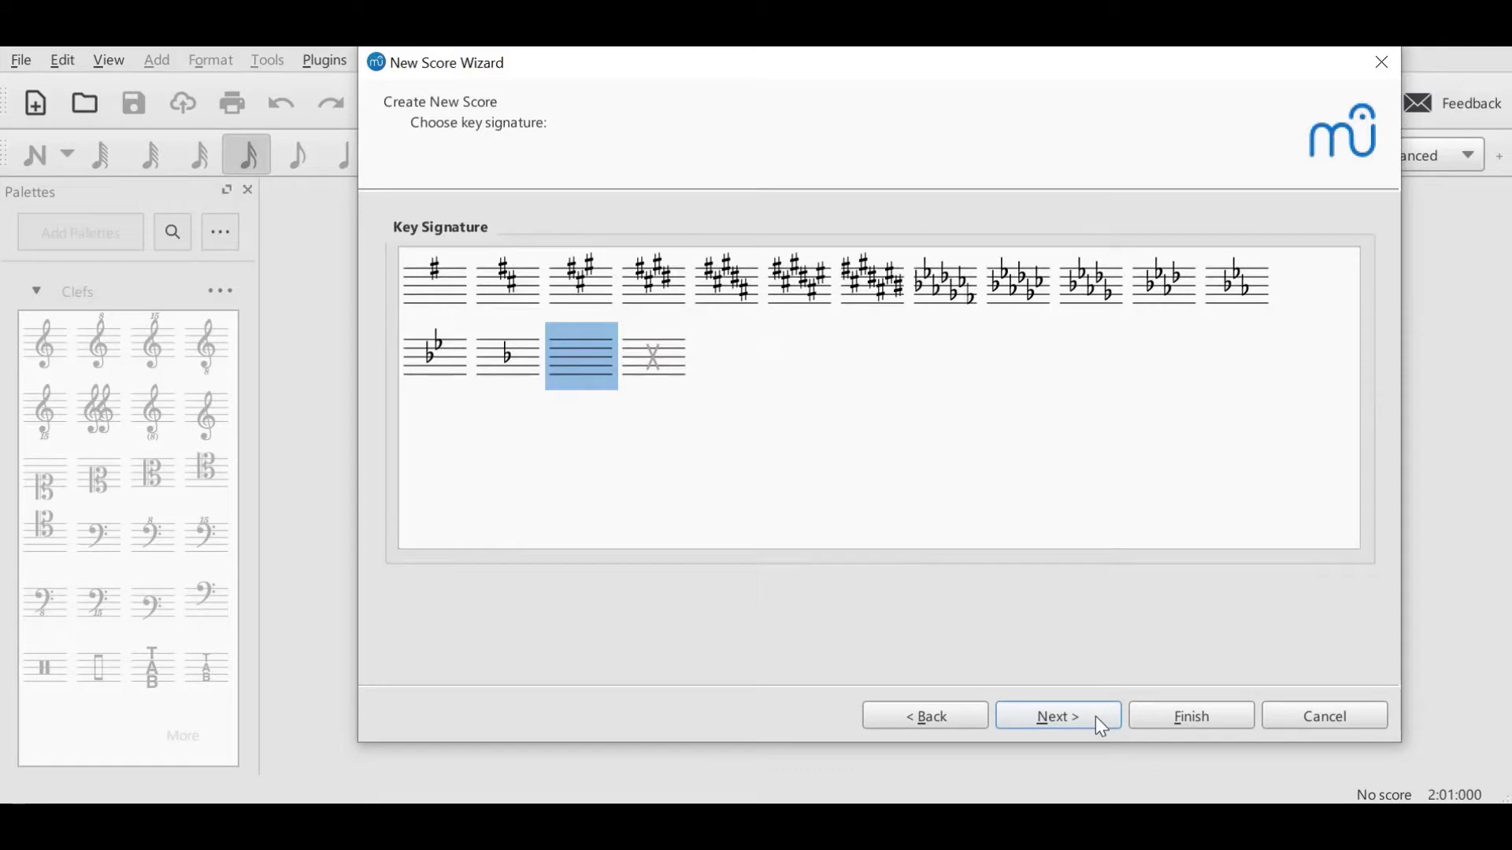
click(1096, 717)
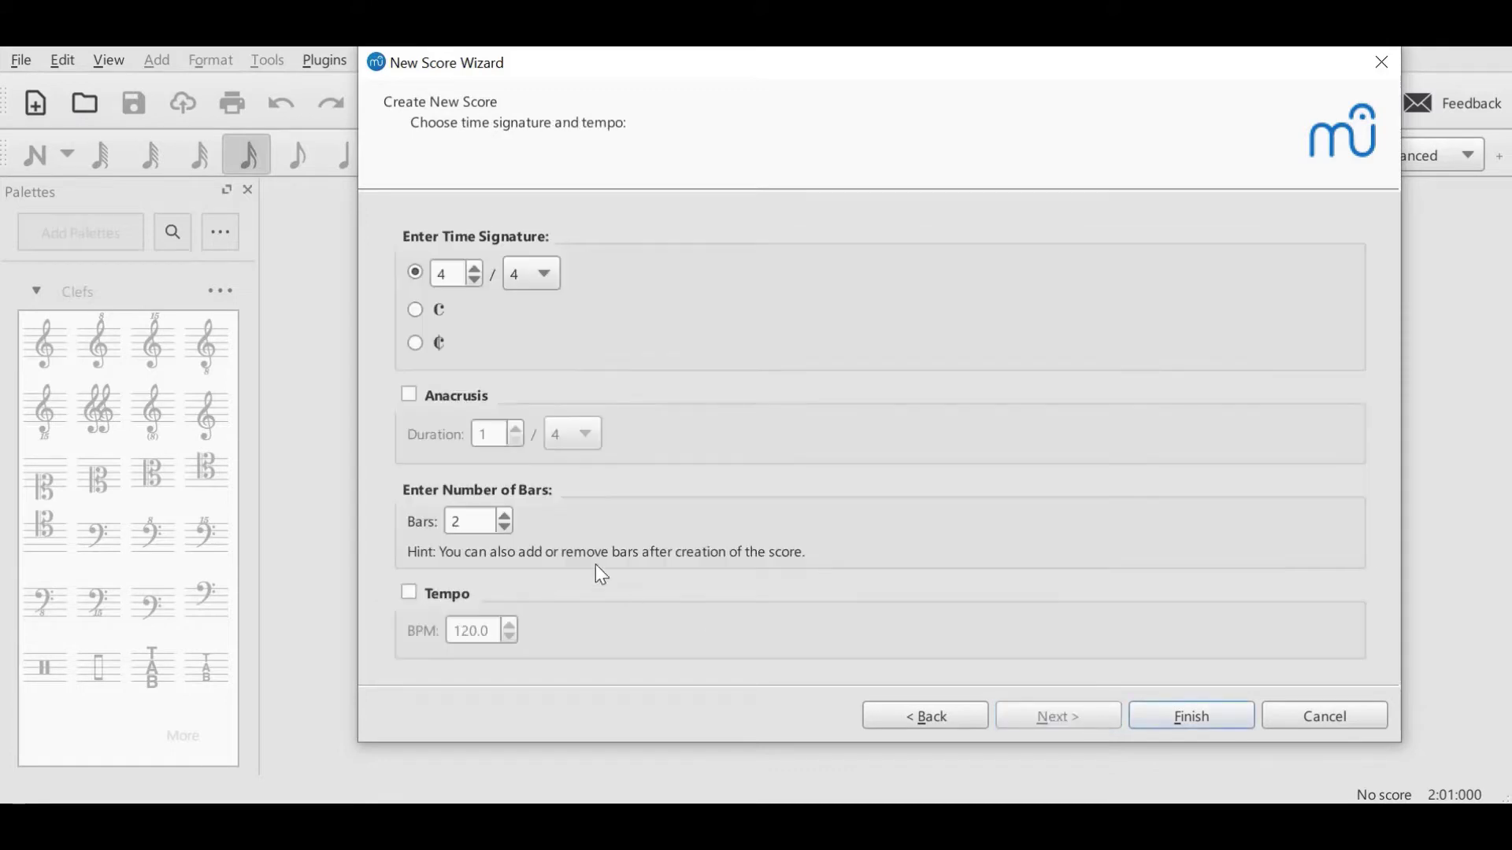
click(1158, 715)
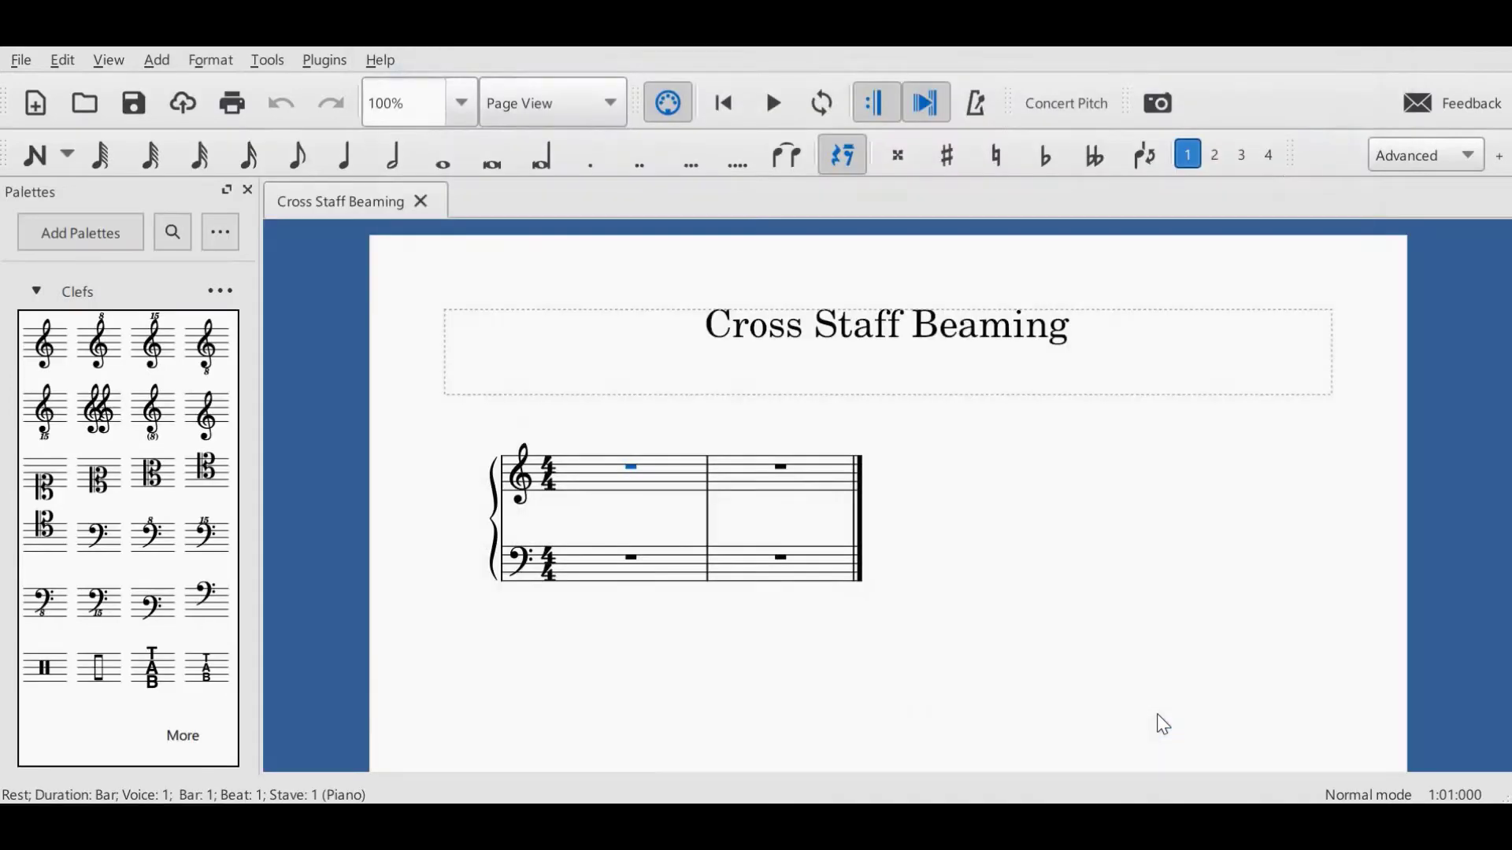
Collapse the Clefs palette and begin note input at bar 1 of the treble staff
click(36, 290)
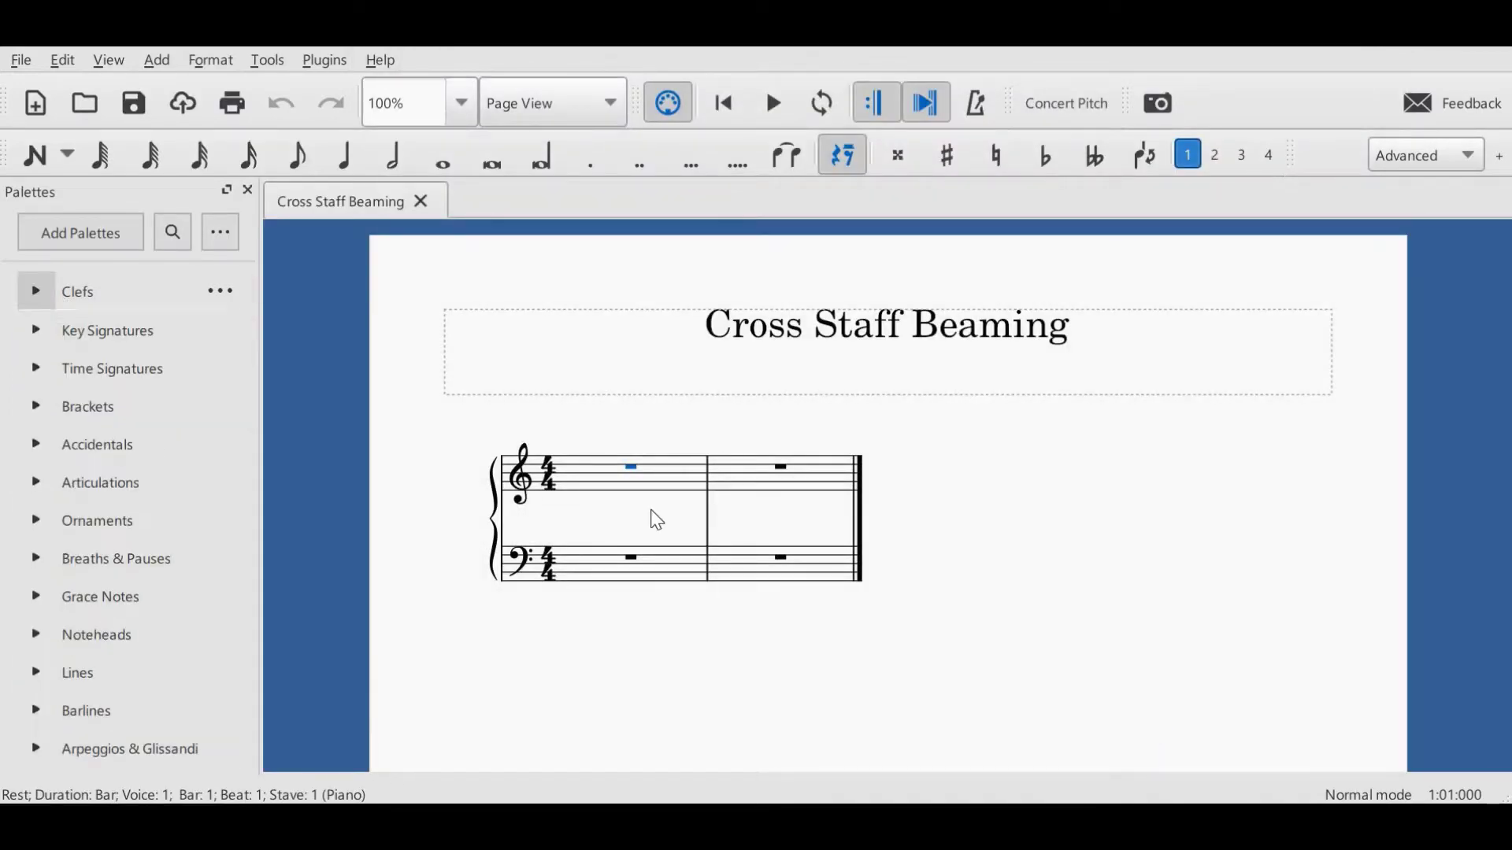
click(604, 486)
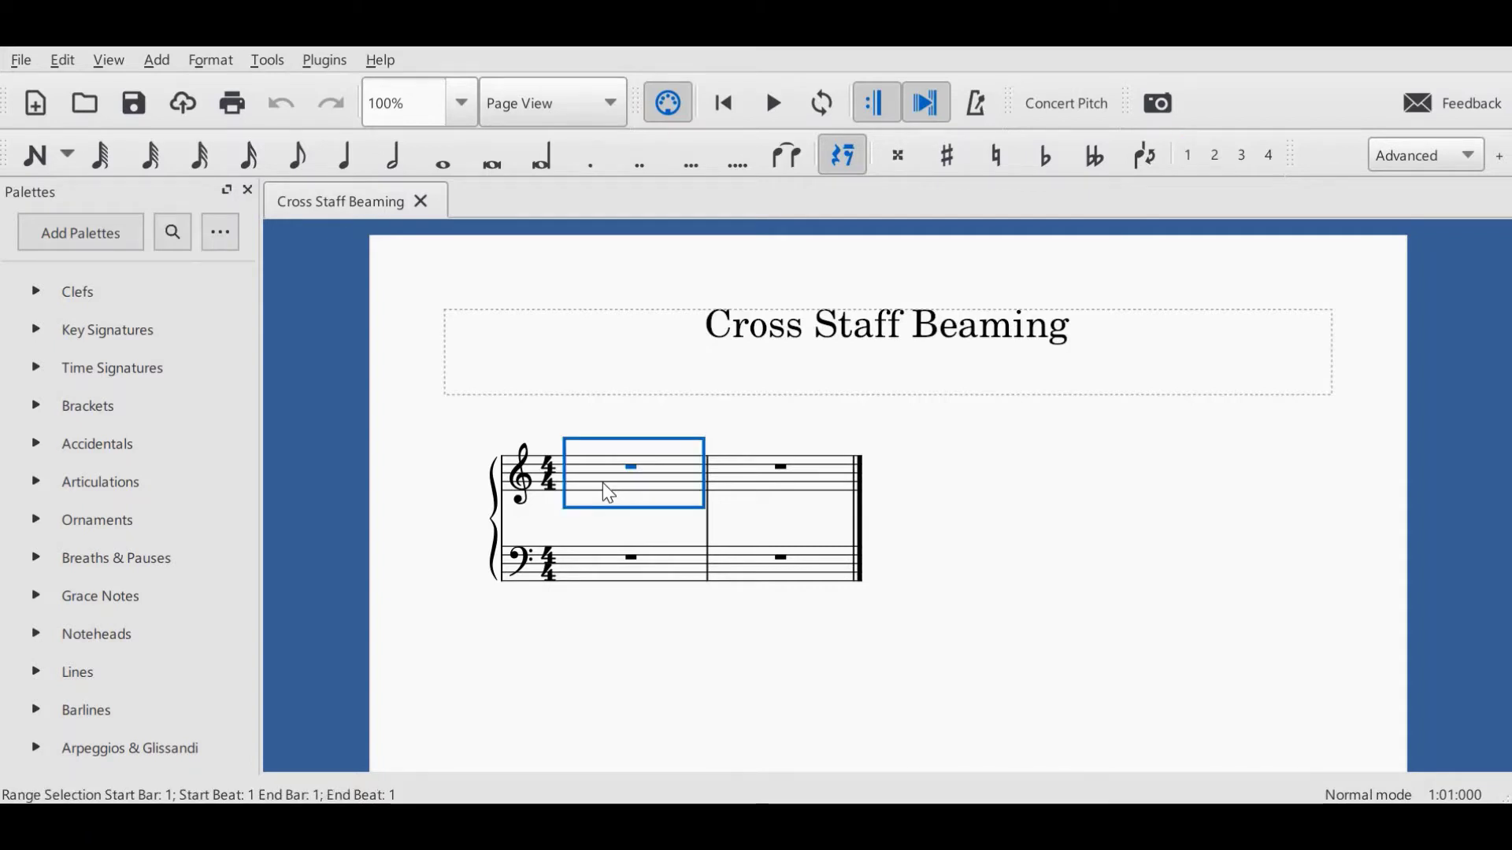
key(n)
Enter four G4 figures of one eighth plus two sixteenths, then exit note input
click(297, 157)
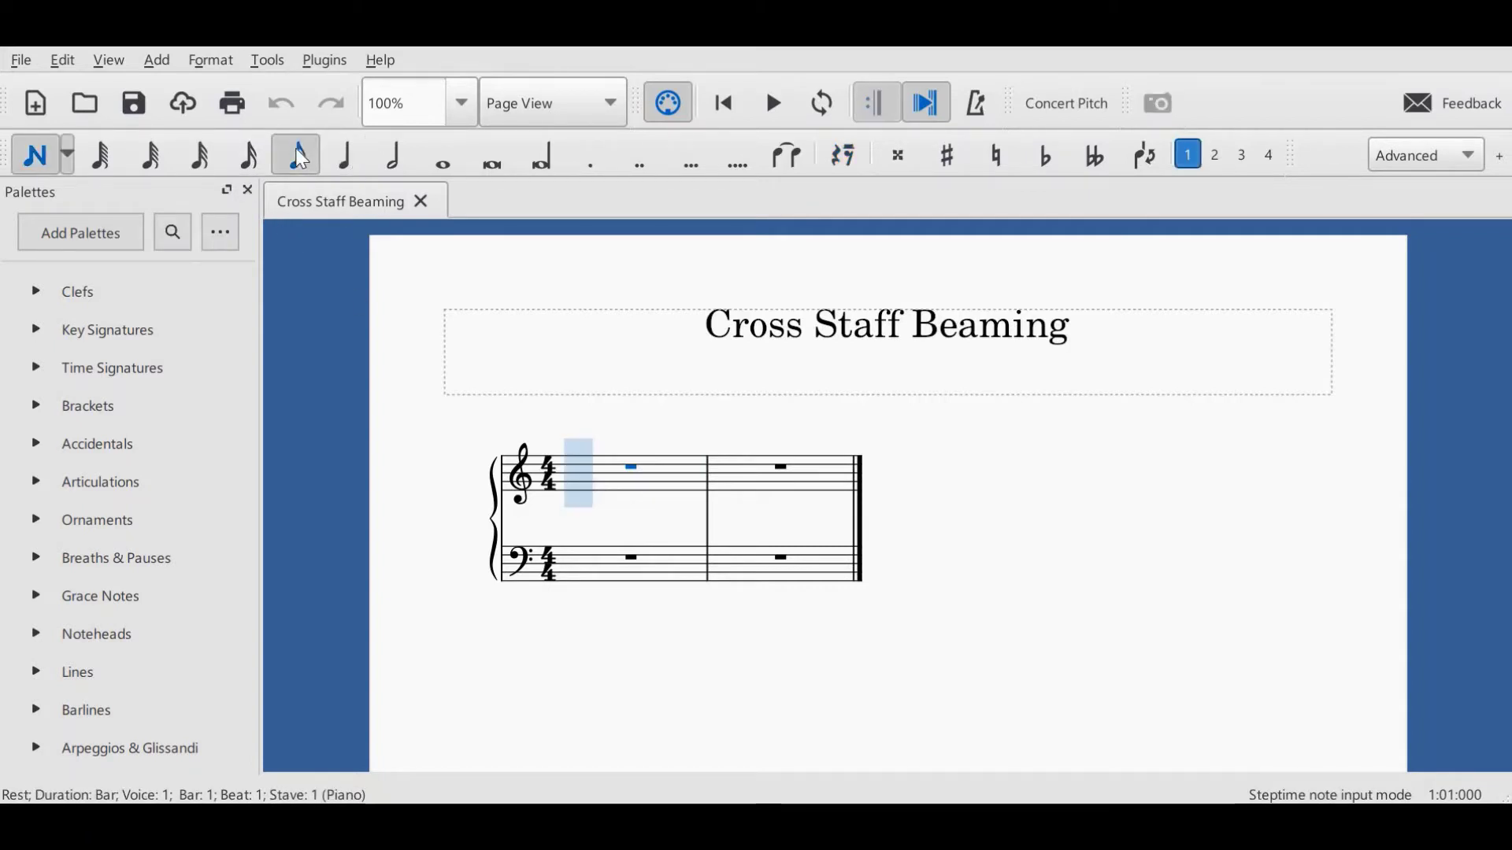
key(g)
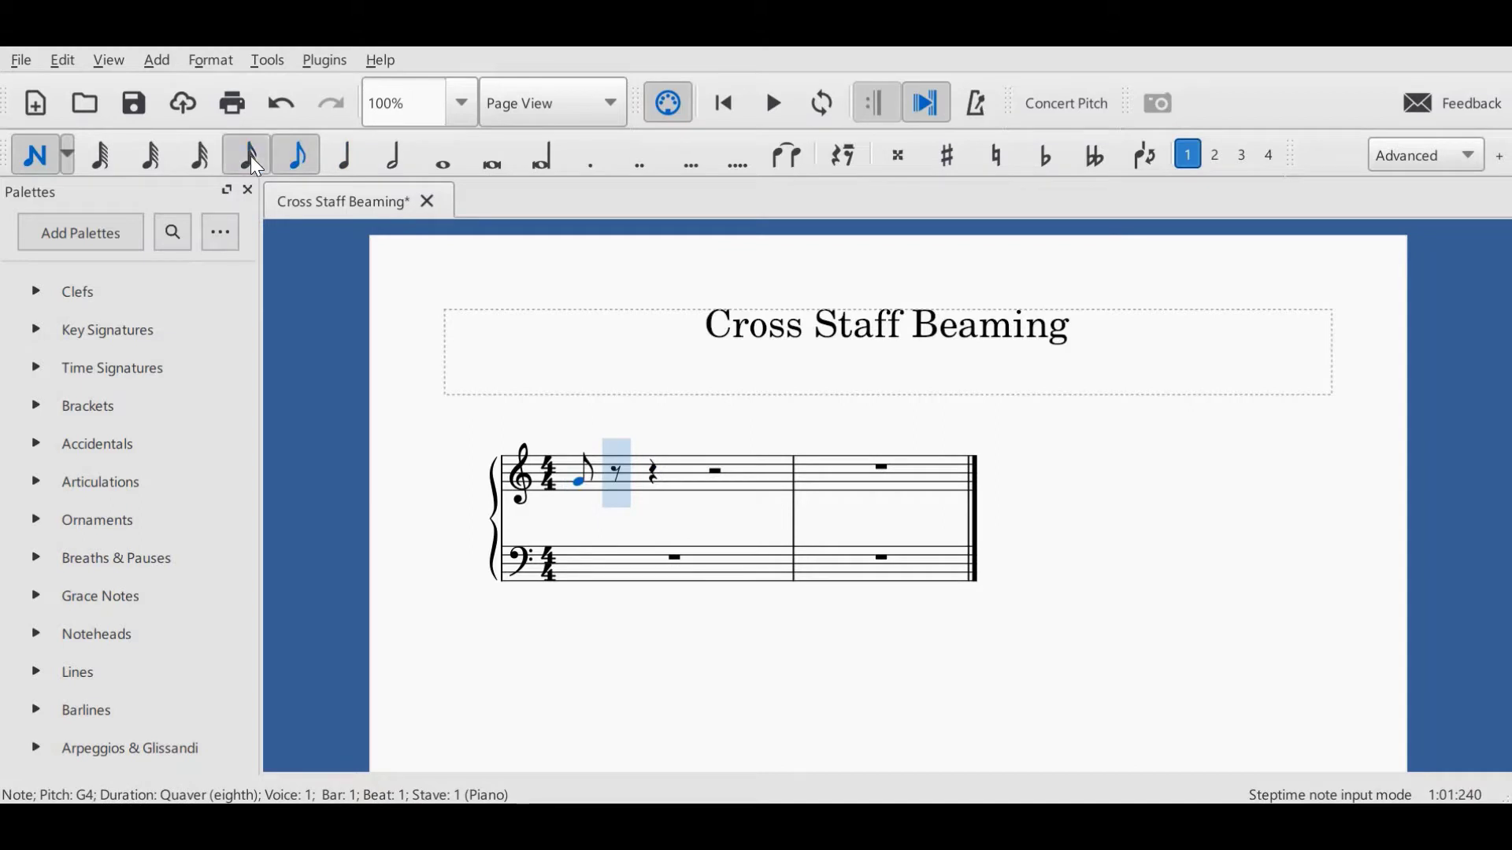
click(251, 157)
key(g)
key(g)
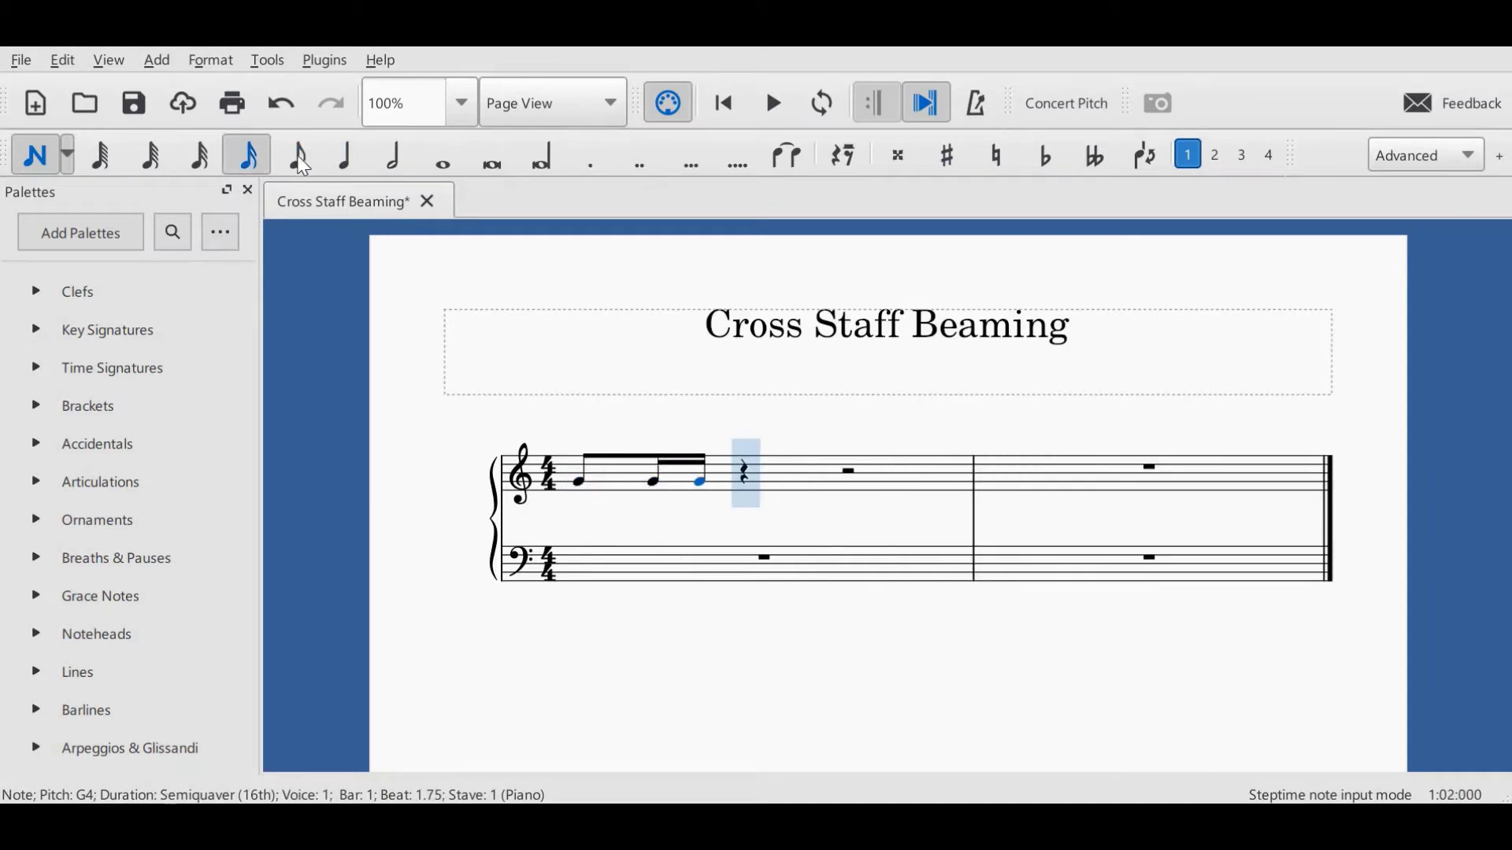
click(280, 157)
key(g)
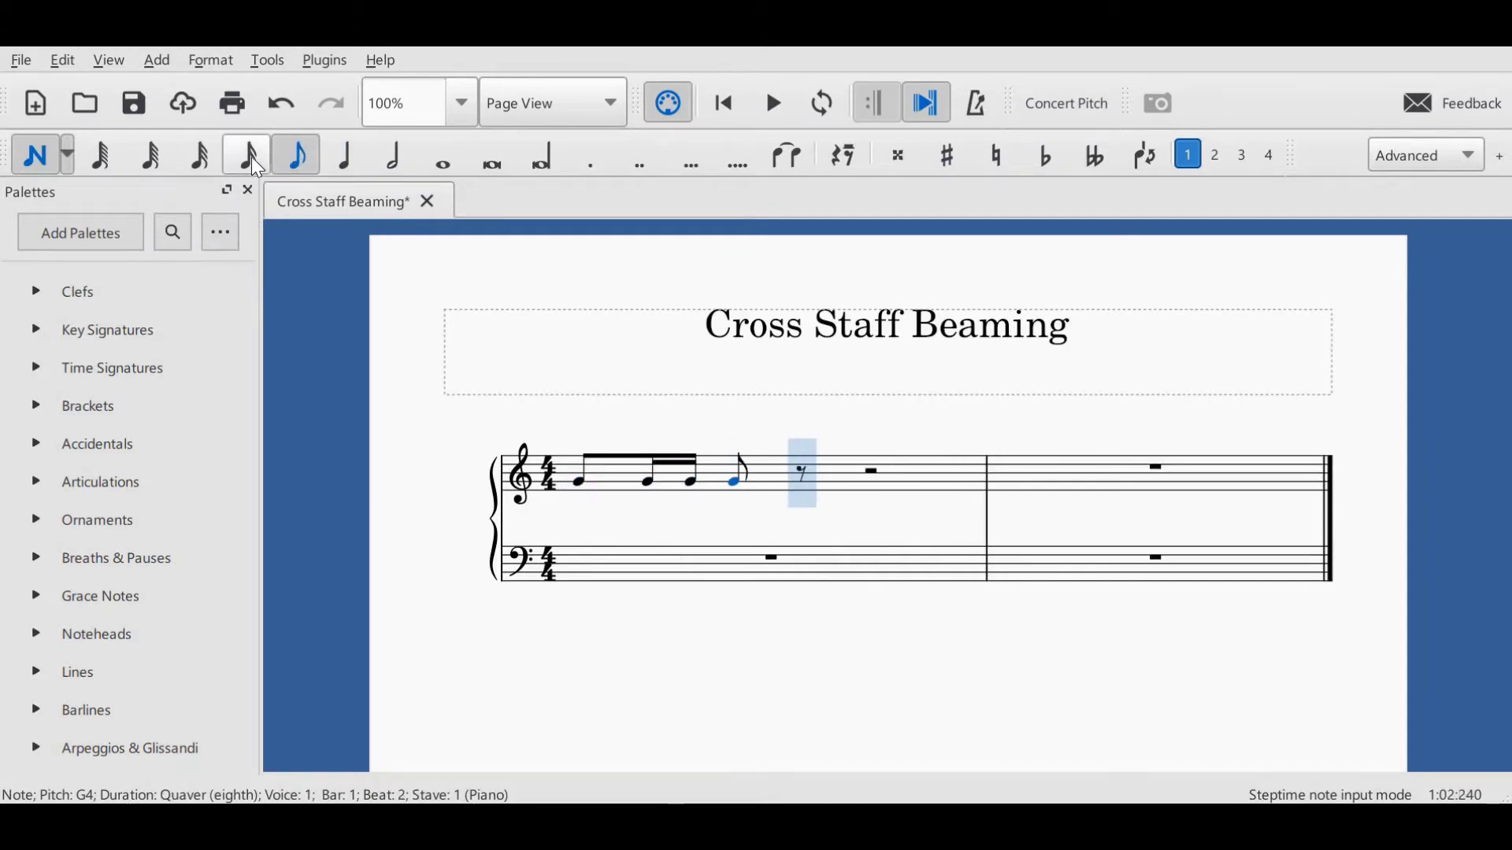
click(252, 157)
key(g)
key(g)
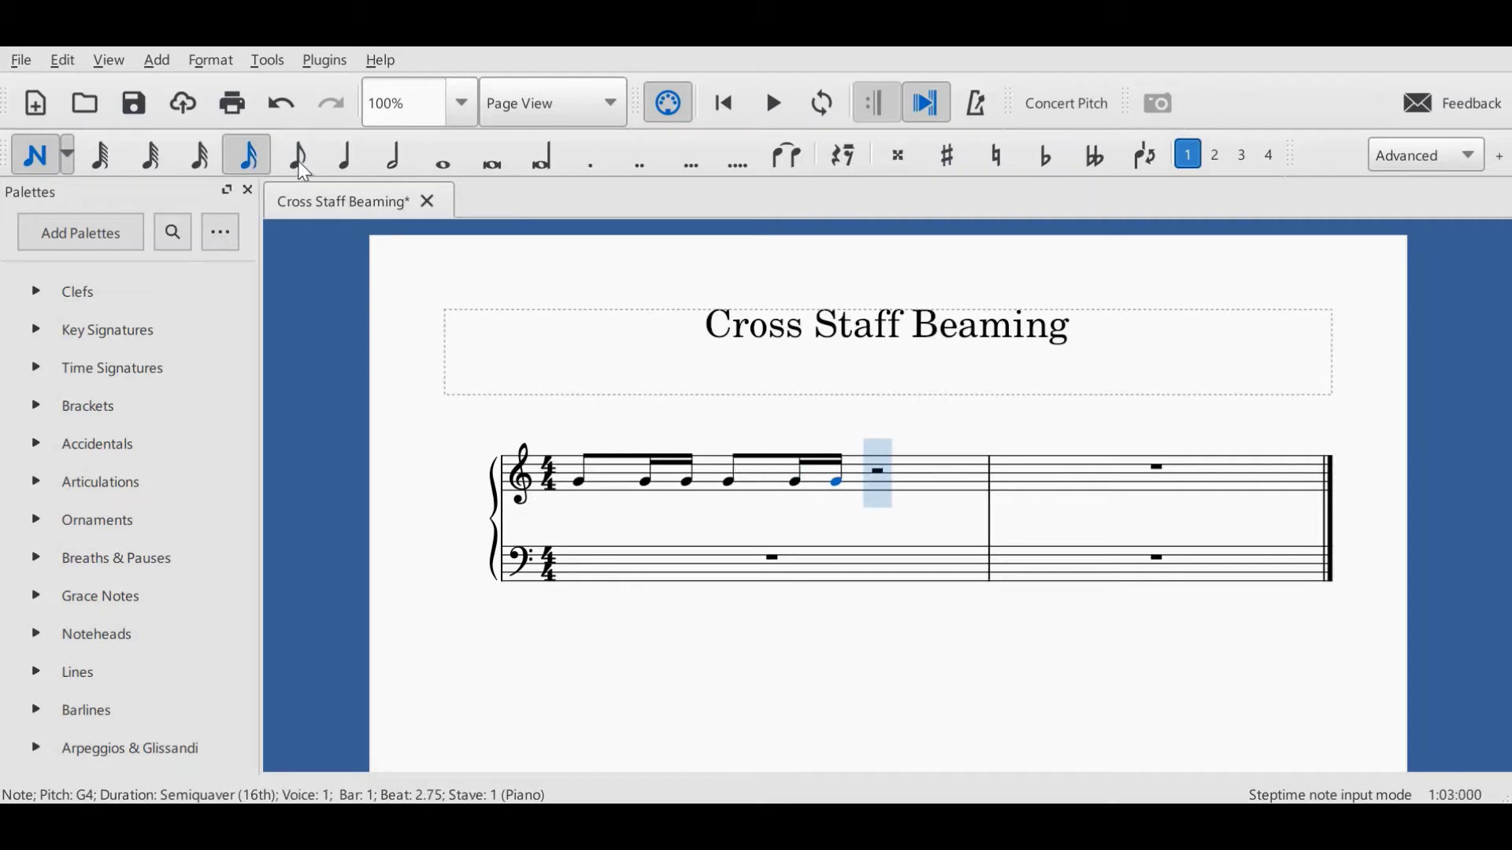
click(299, 157)
key(g)
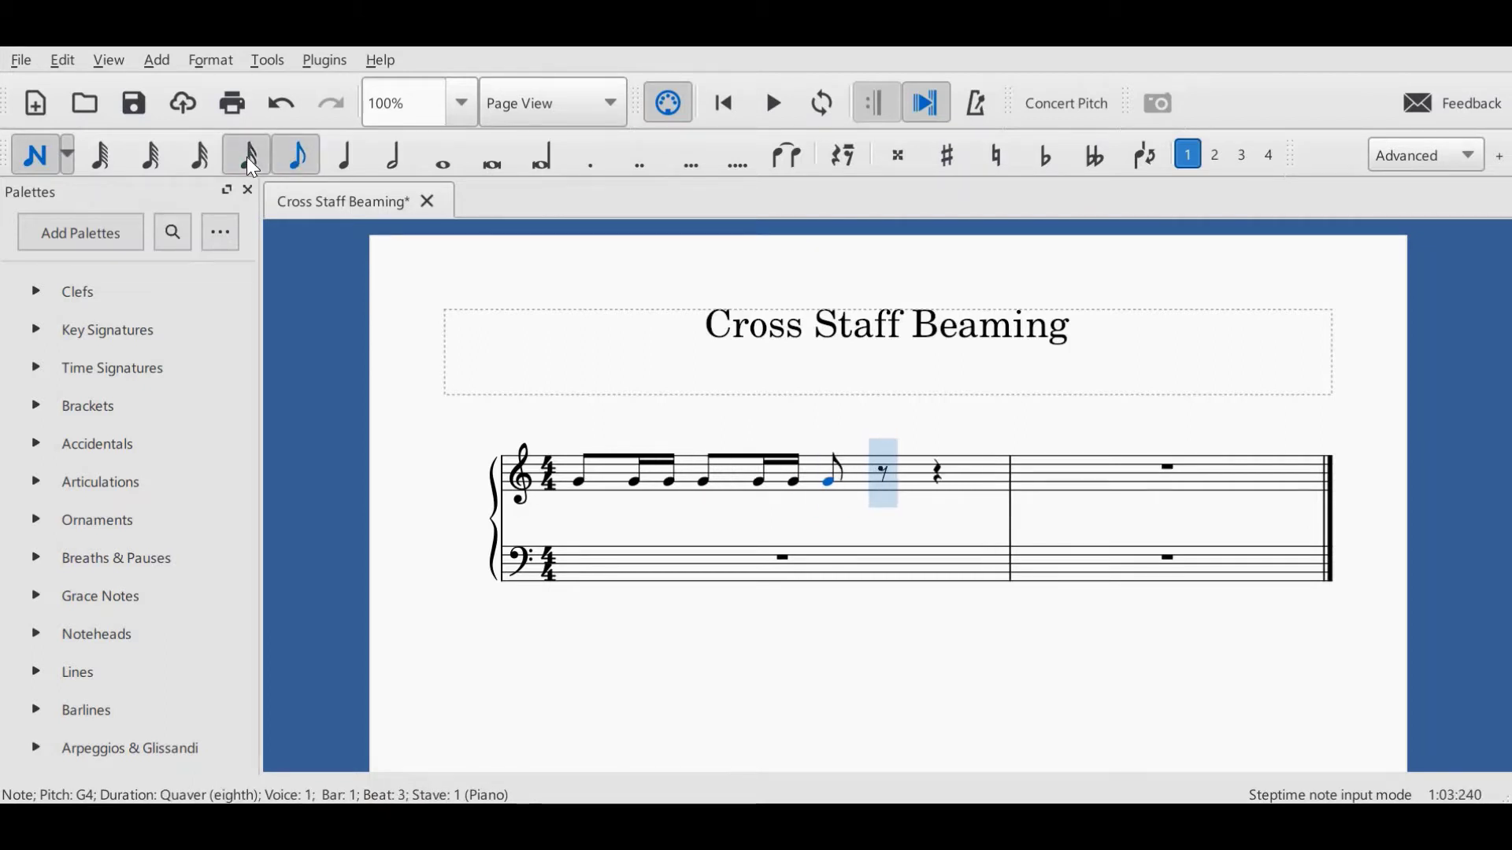
click(251, 162)
key(g)
key(g)
click(302, 167)
key(g)
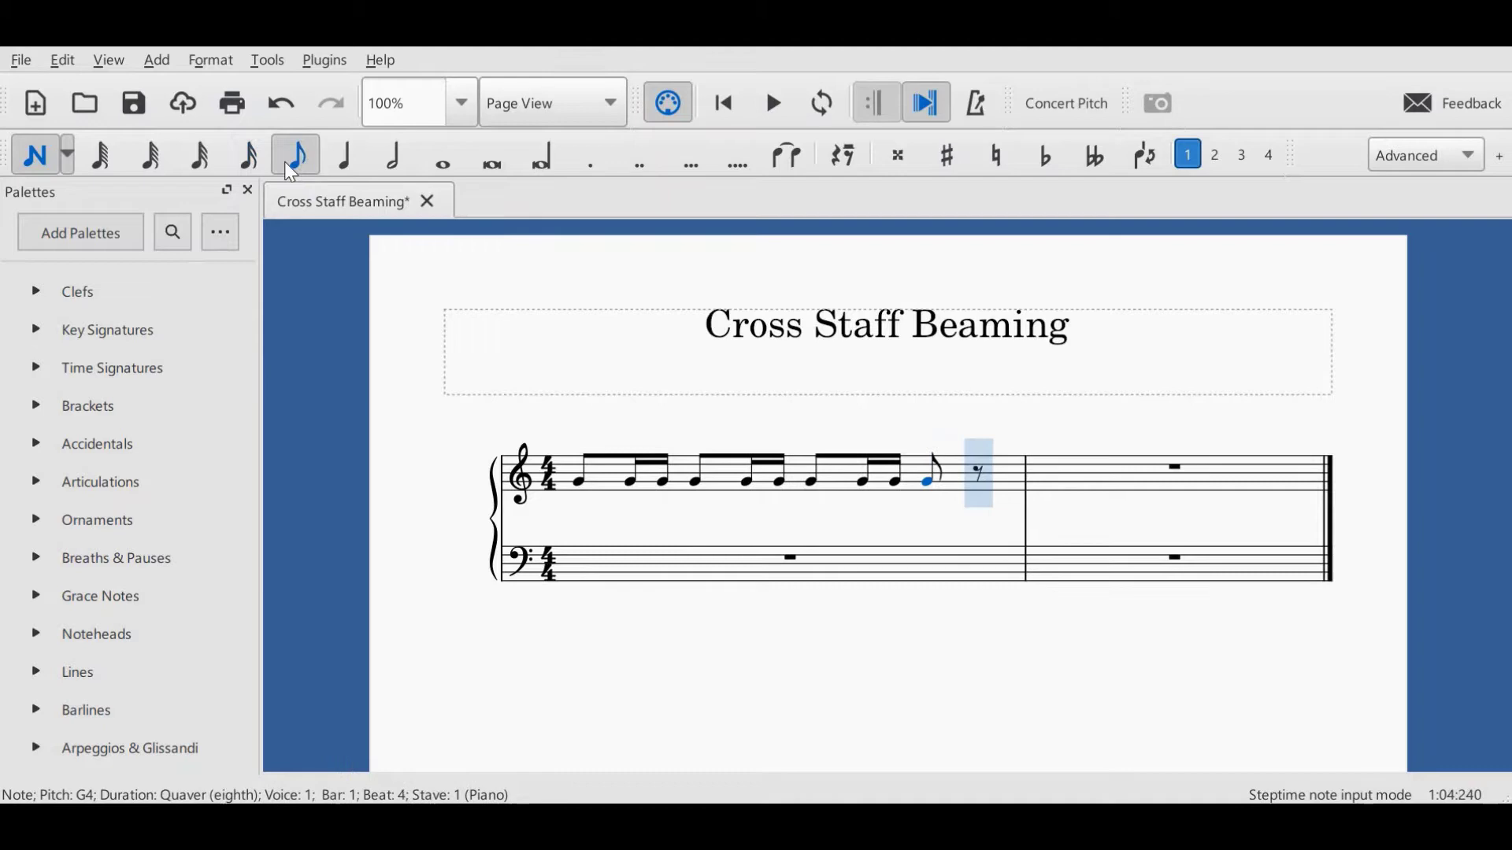
click(246, 149)
key(g)
key(g)
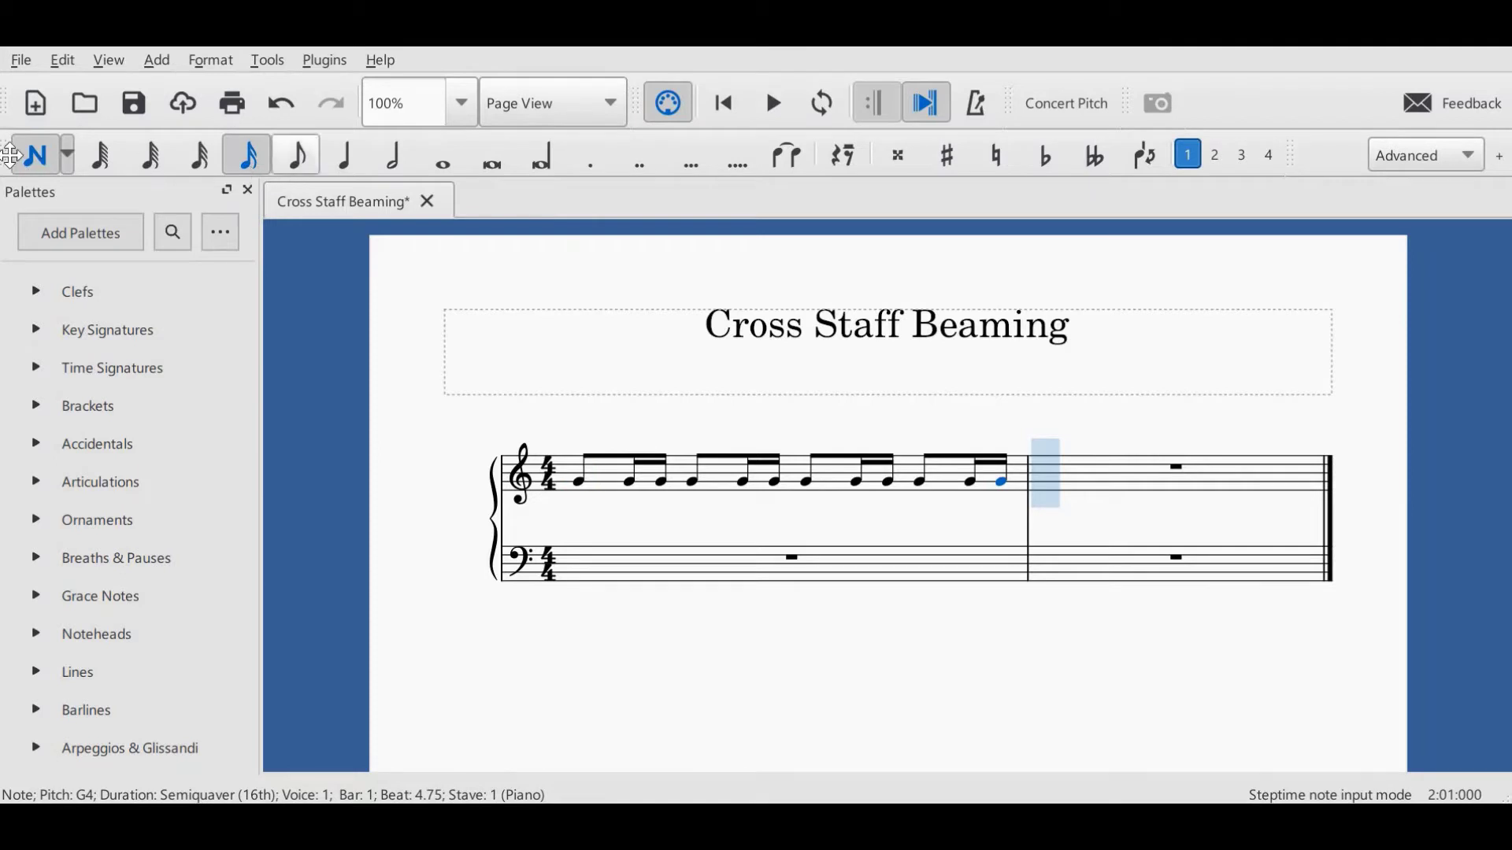
click(33, 162)
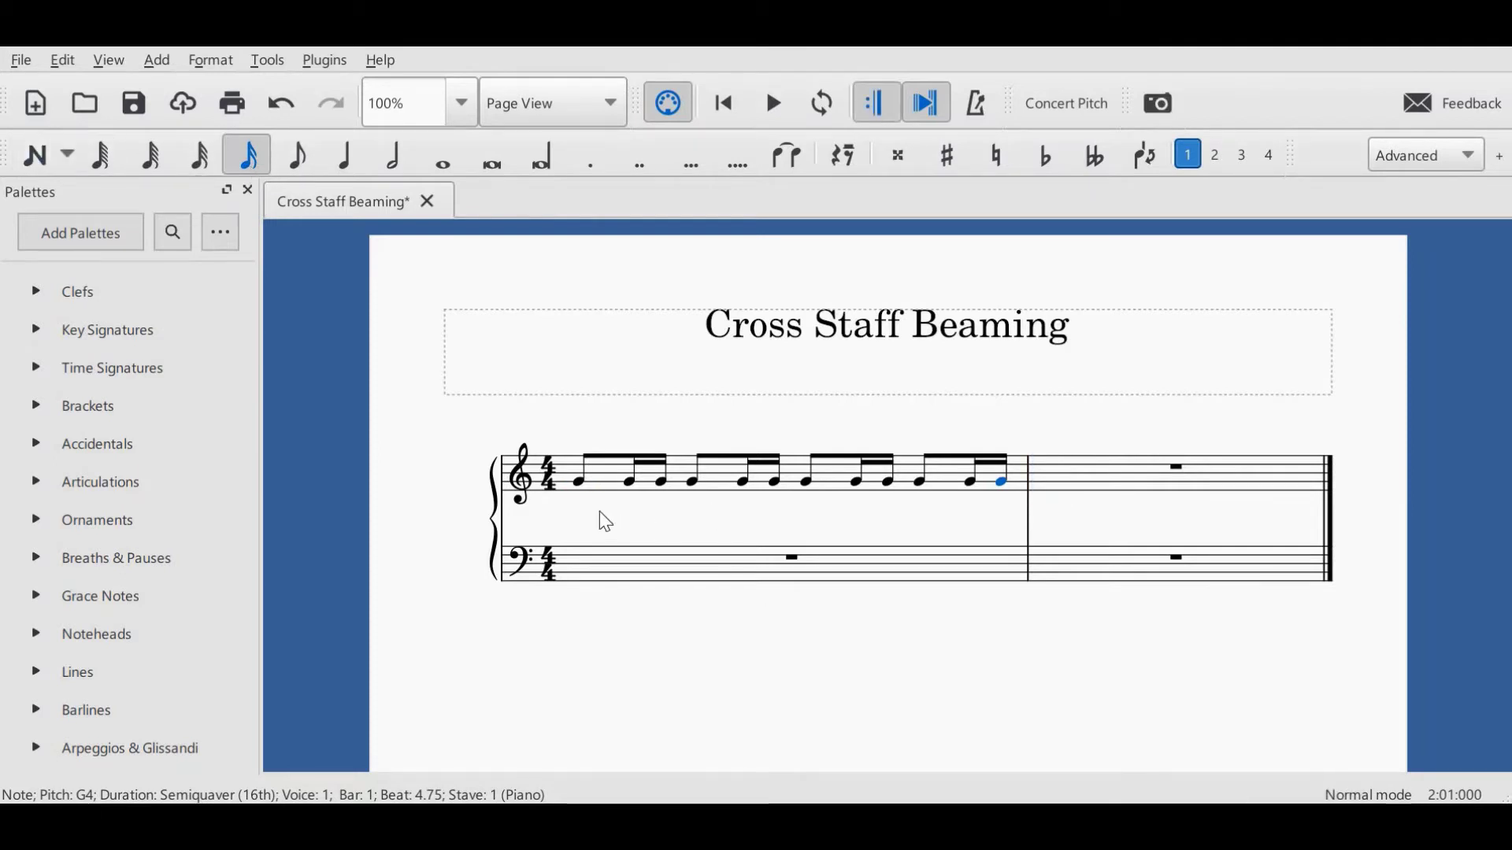
Move the eighth note on beats 1, 2, 3 and 4 down to the bass staff with Ctrl+Shift+Down
click(578, 485)
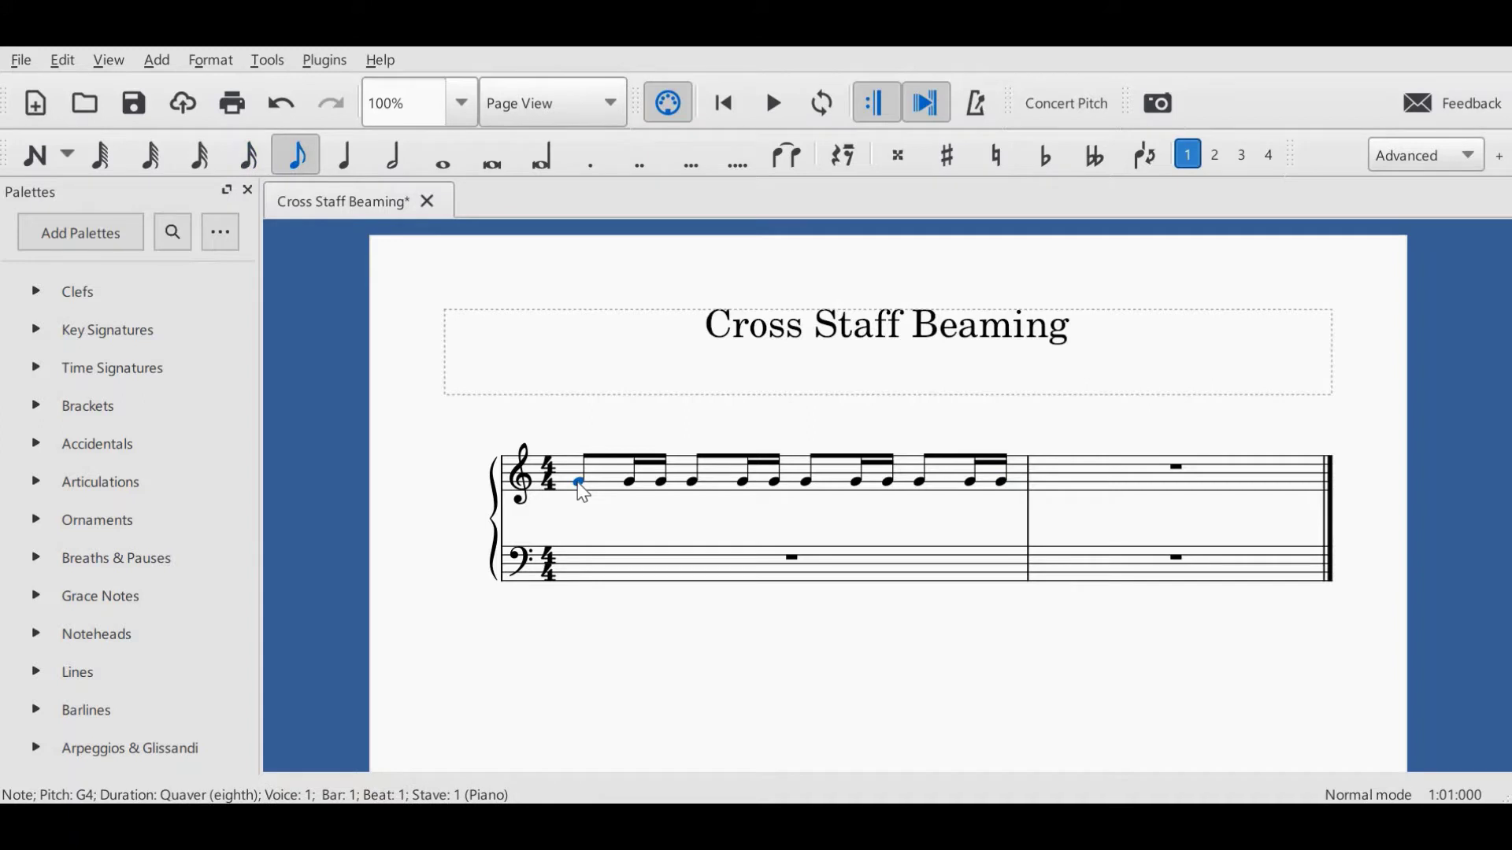
key(ctrl+shift+Down)
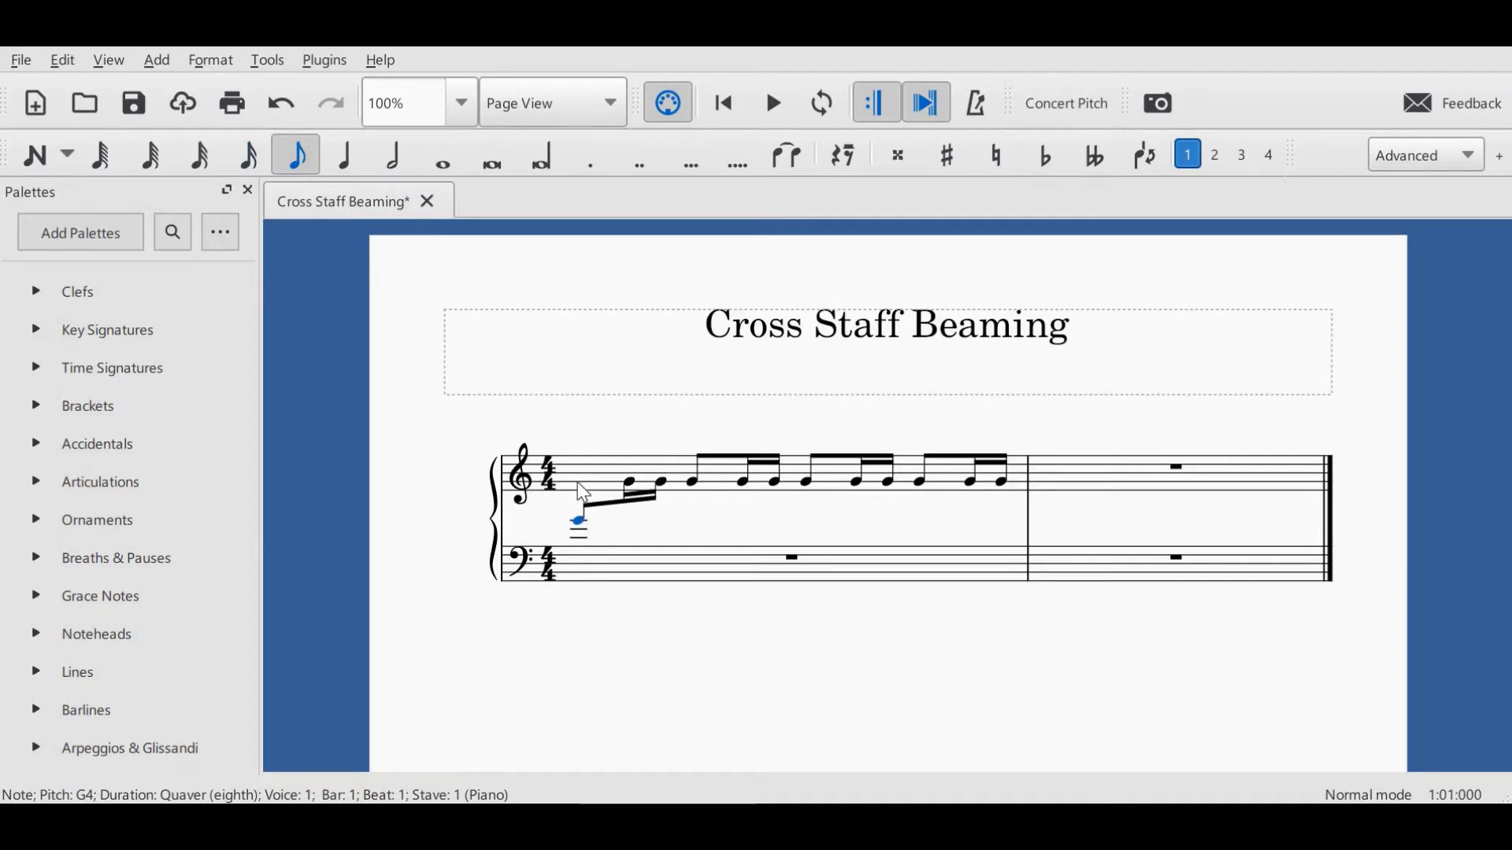
click(697, 486)
key(ctrl+shift+Down)
click(809, 486)
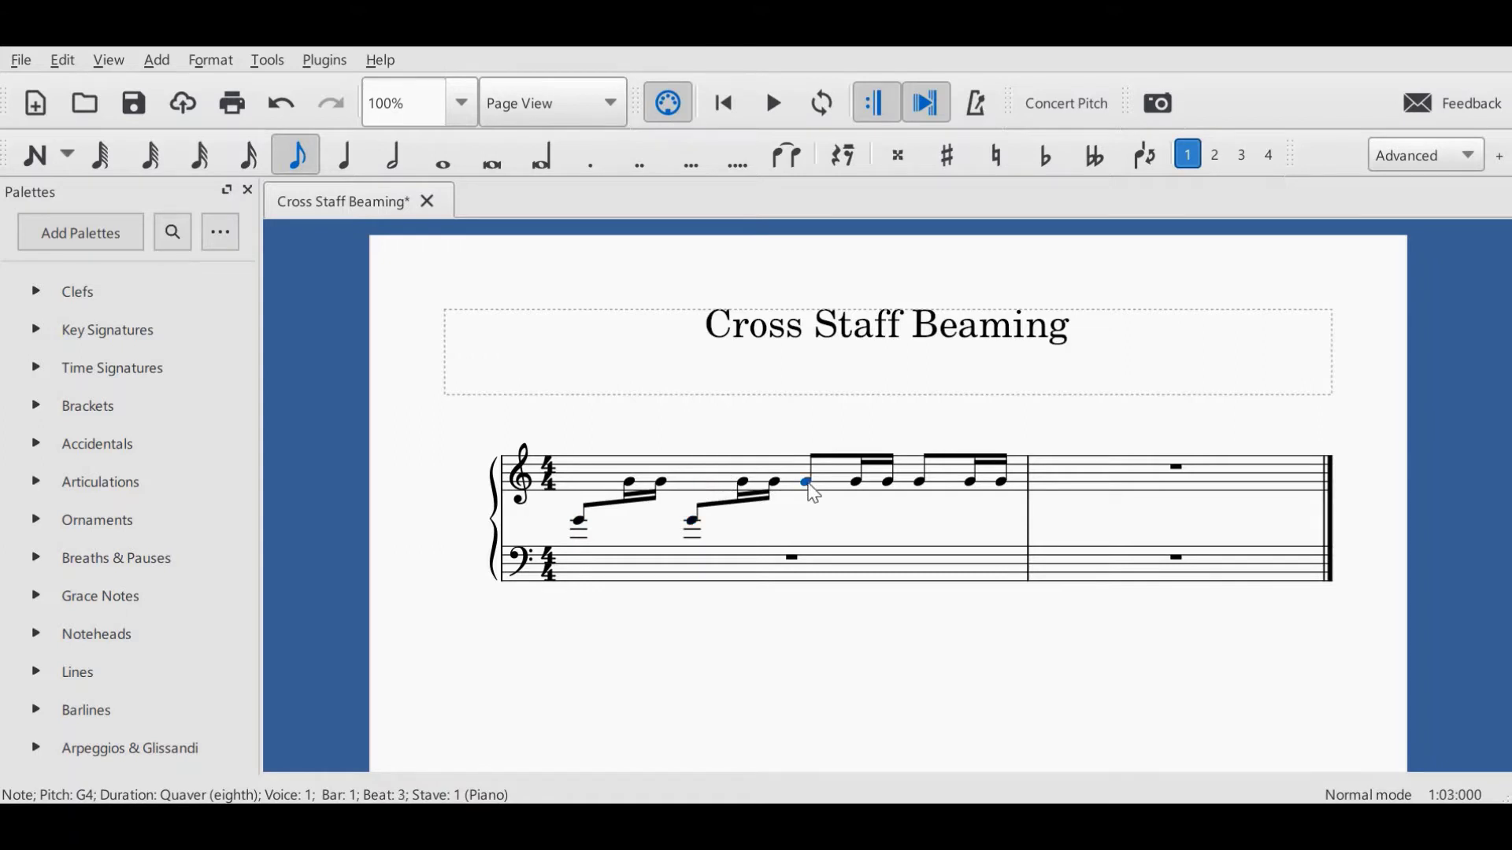
key(ctrl+shift+Down)
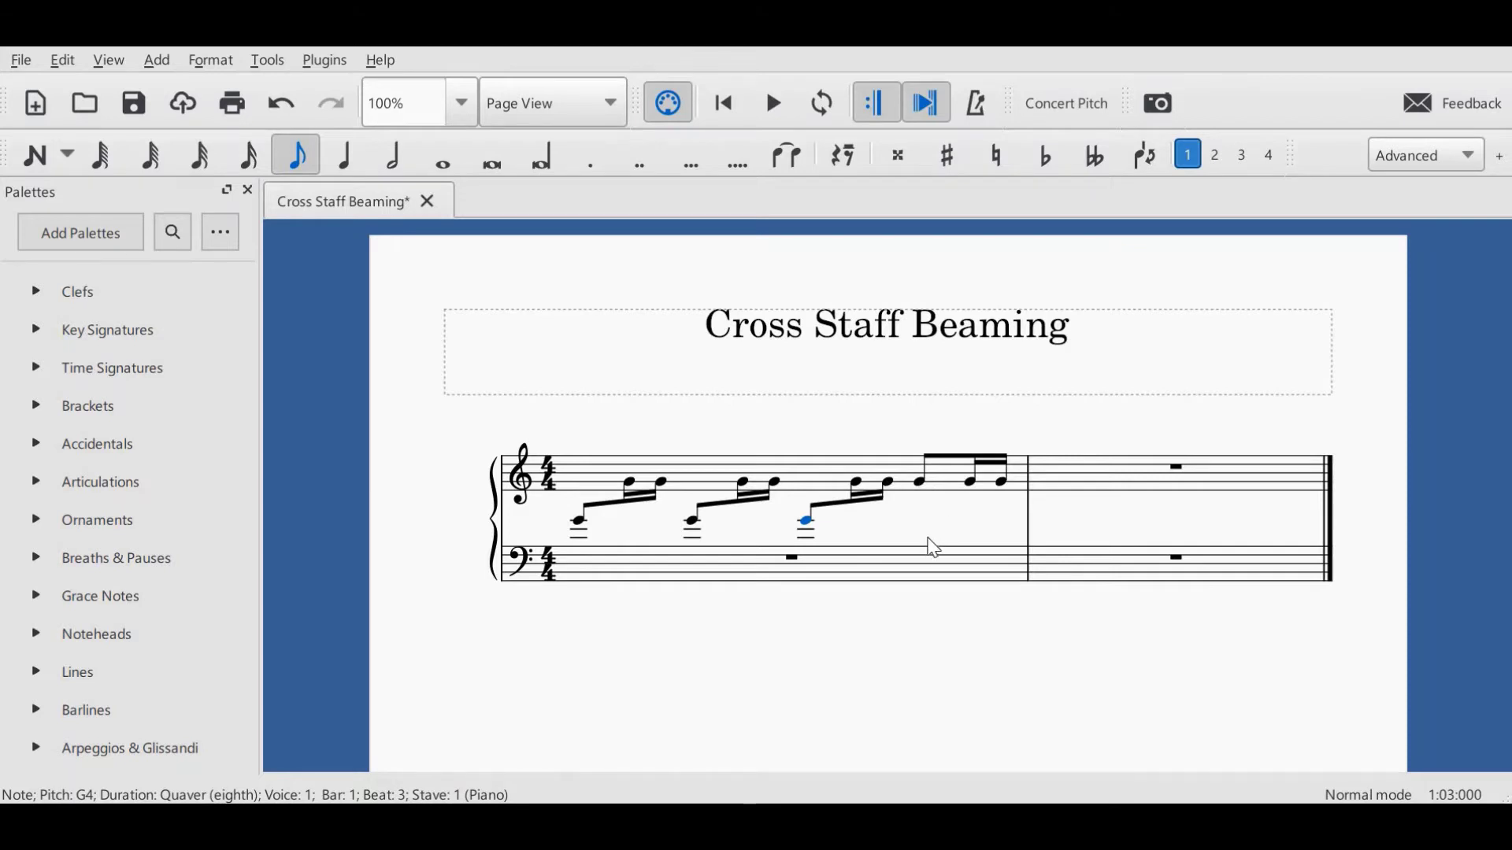
key(Escape)
click(921, 486)
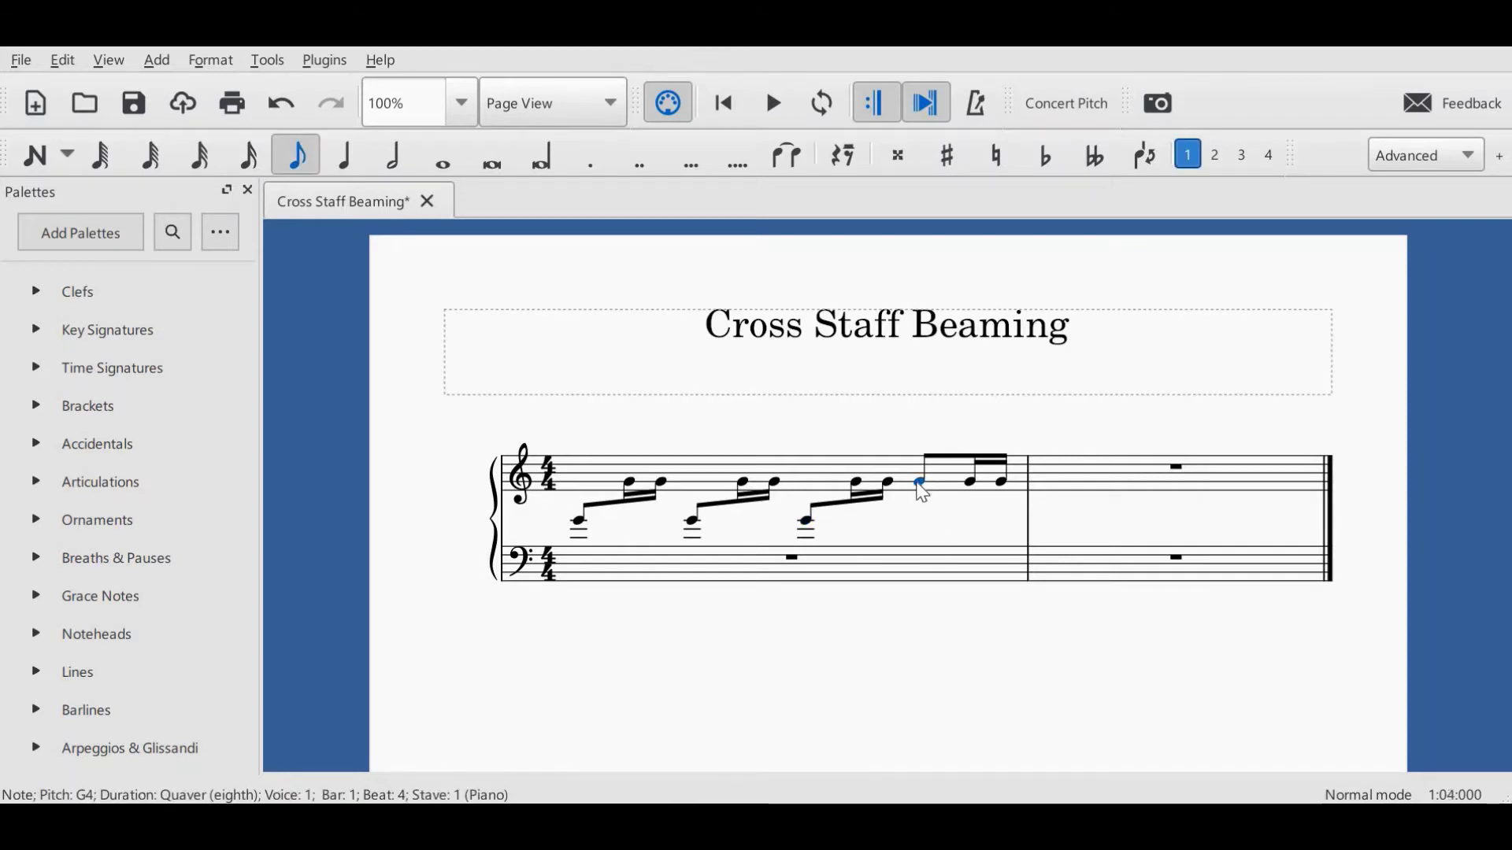
key(ctrl+shift+Down)
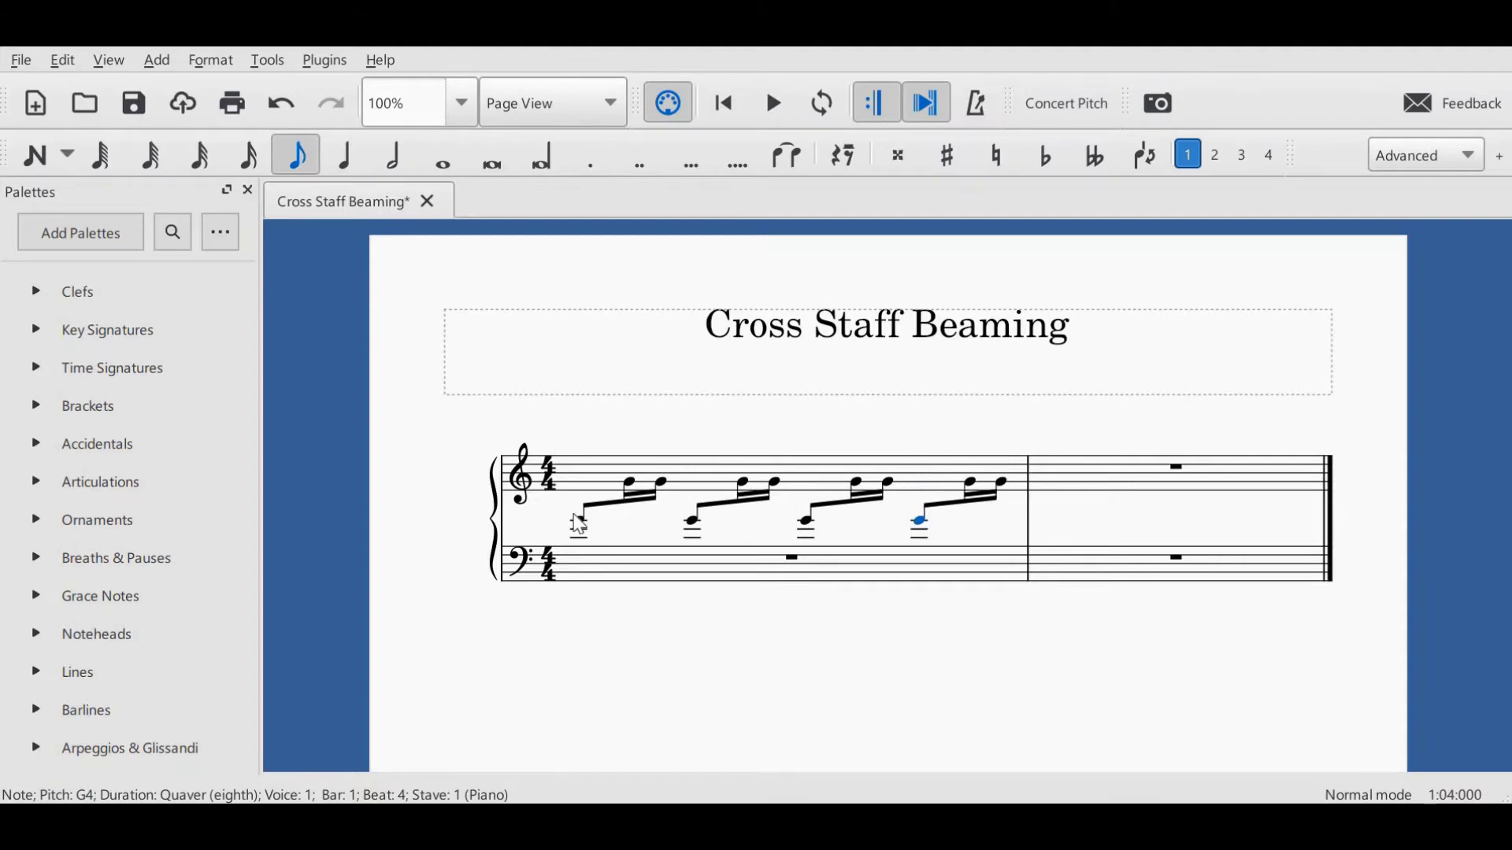
Set the top stave's Lines to 1 in Stave/Part Properties and apply
right_click(590, 479)
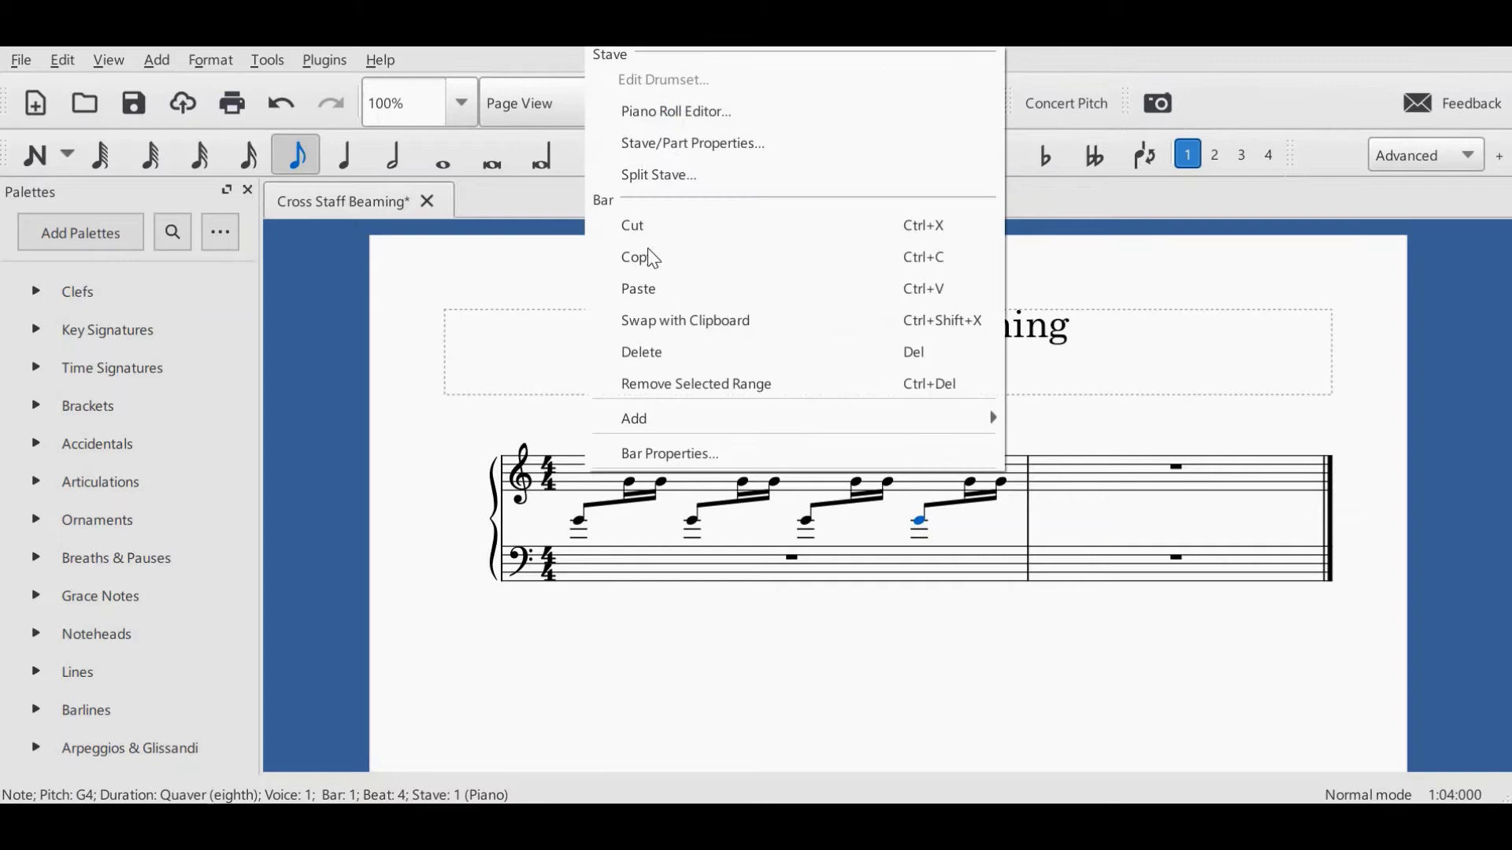
click(676, 149)
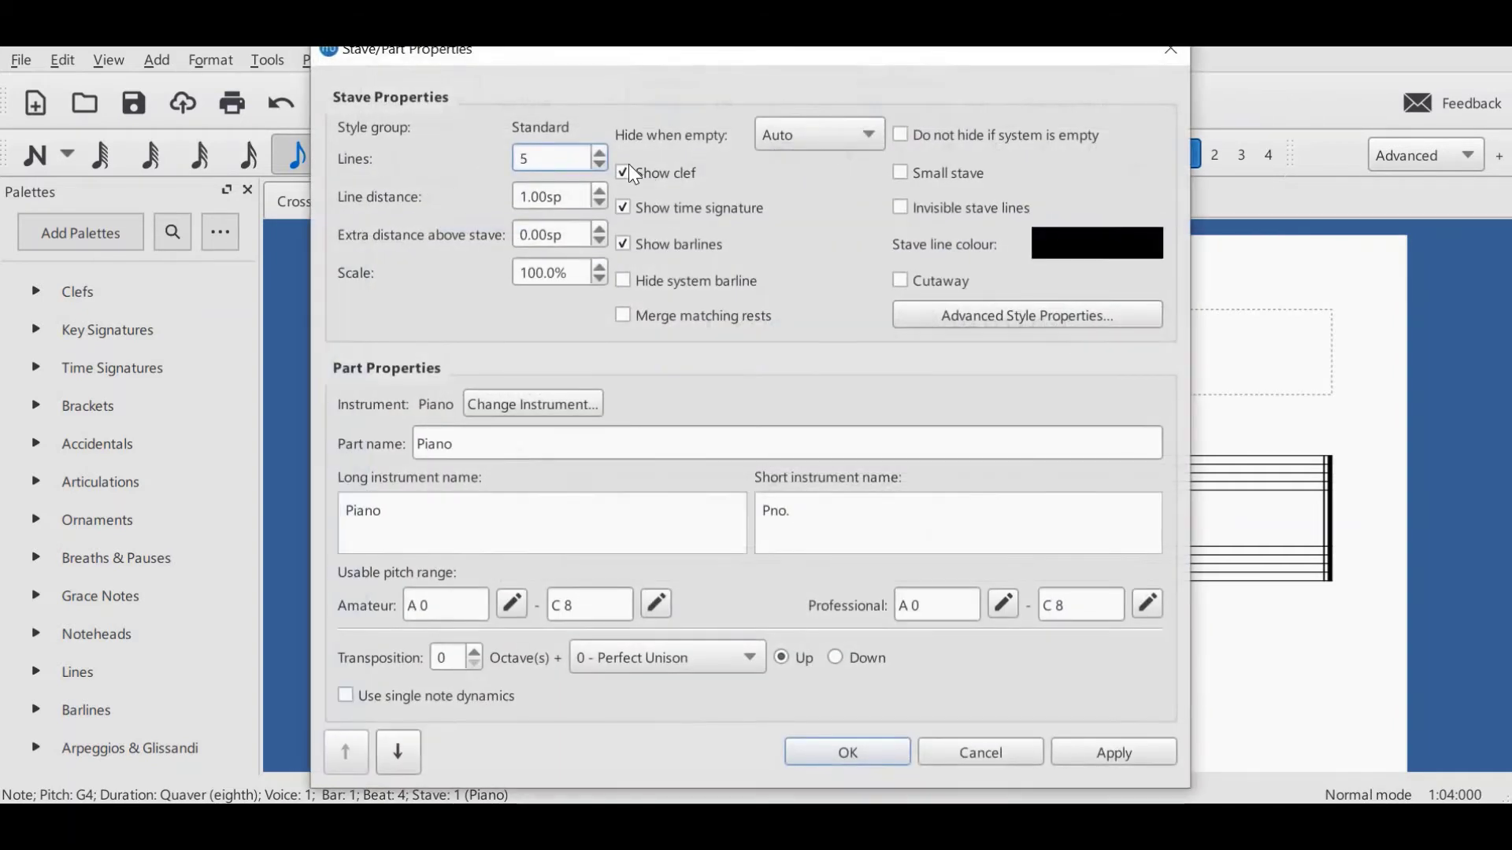
key(Down)
key(Down)
key(Down)
key(Down)
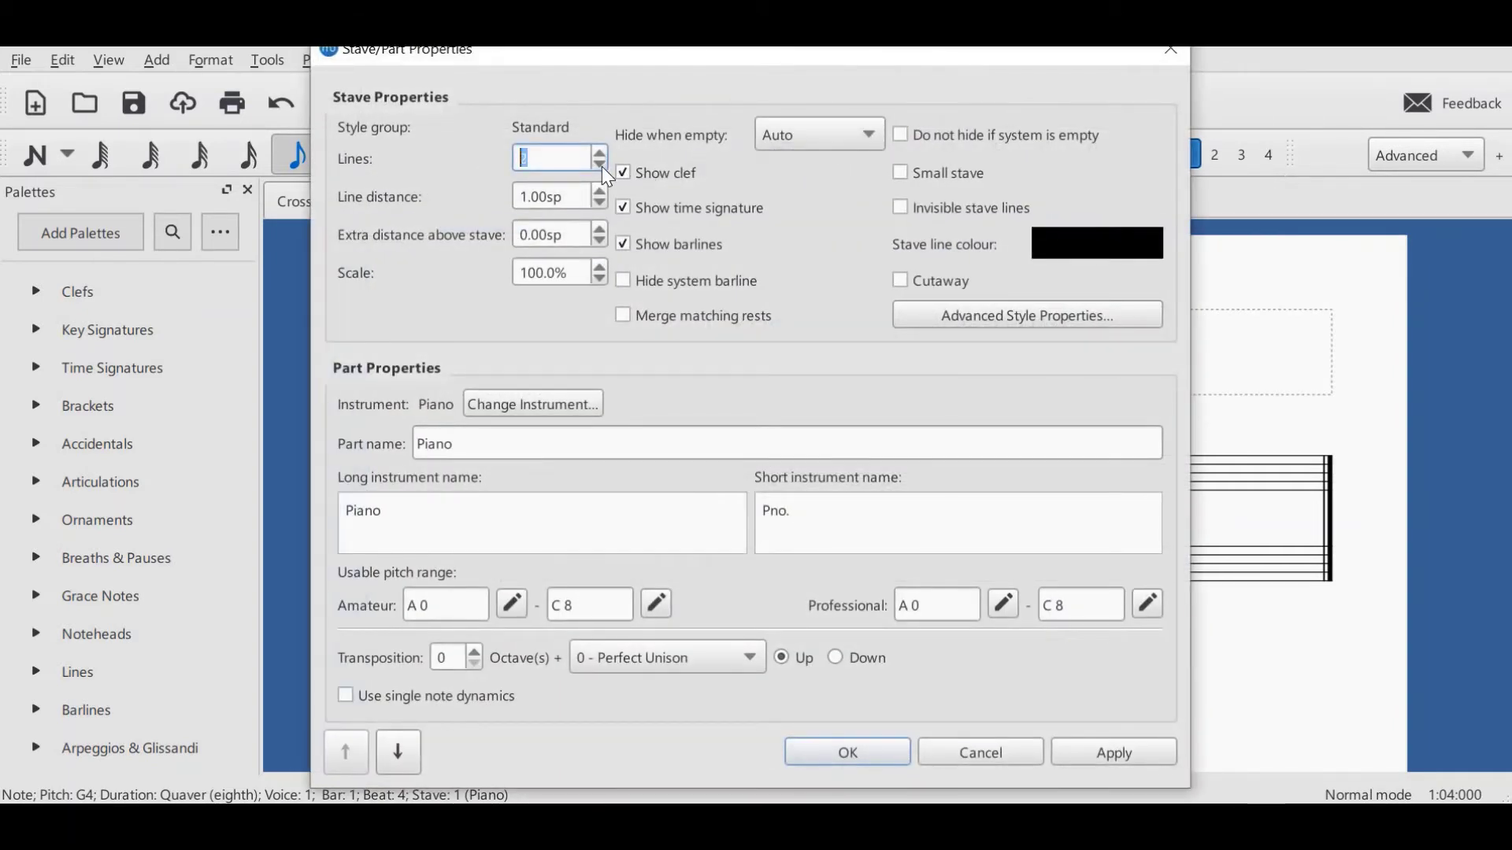
click(1099, 743)
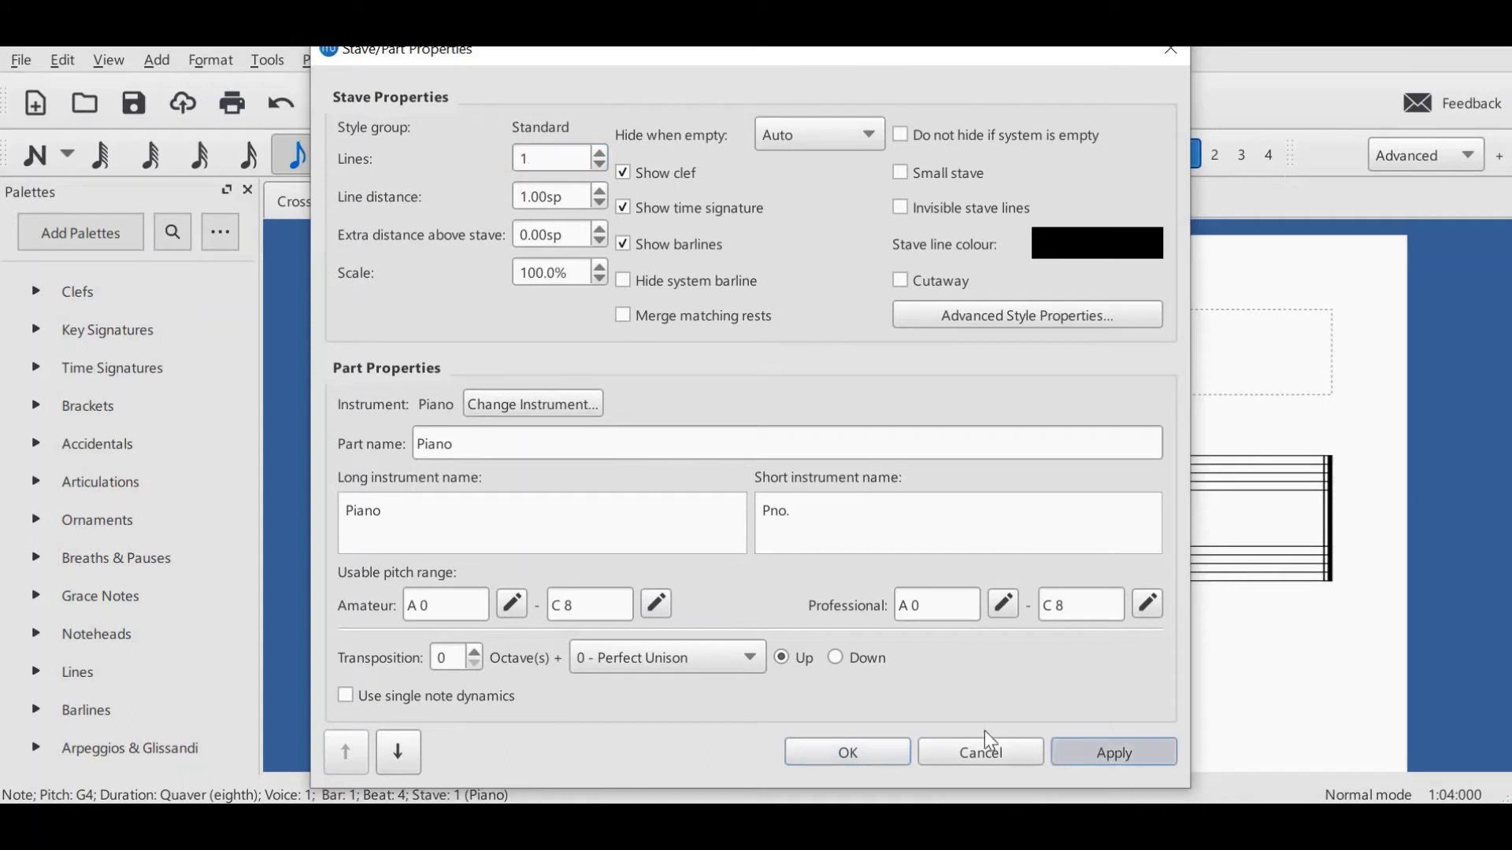
Close the upper stave's properties, then set the bass stave's Lines to 1 and confirm
click(850, 753)
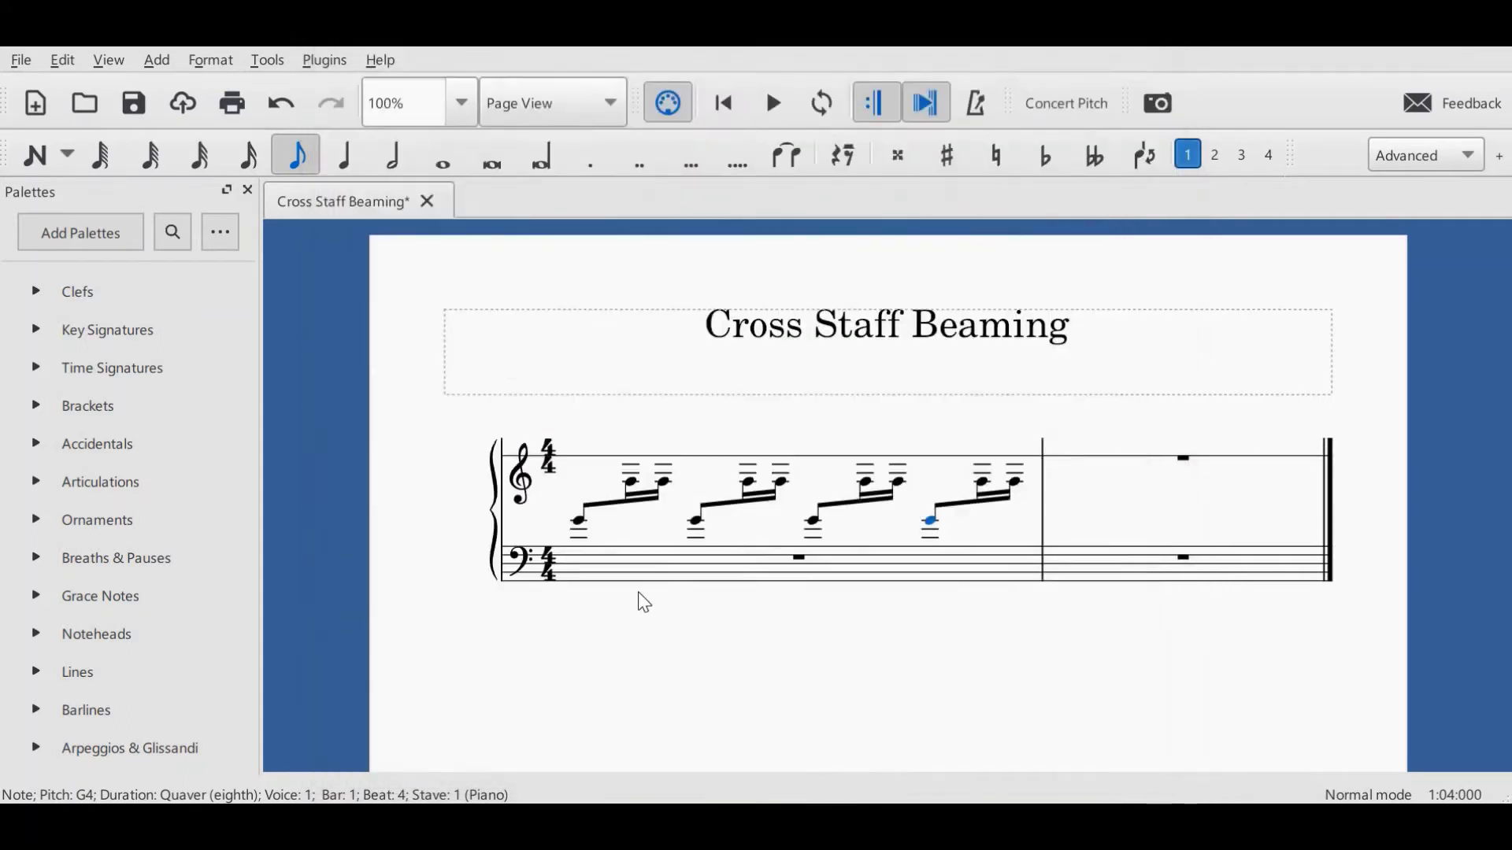
click(628, 570)
right_click(626, 569)
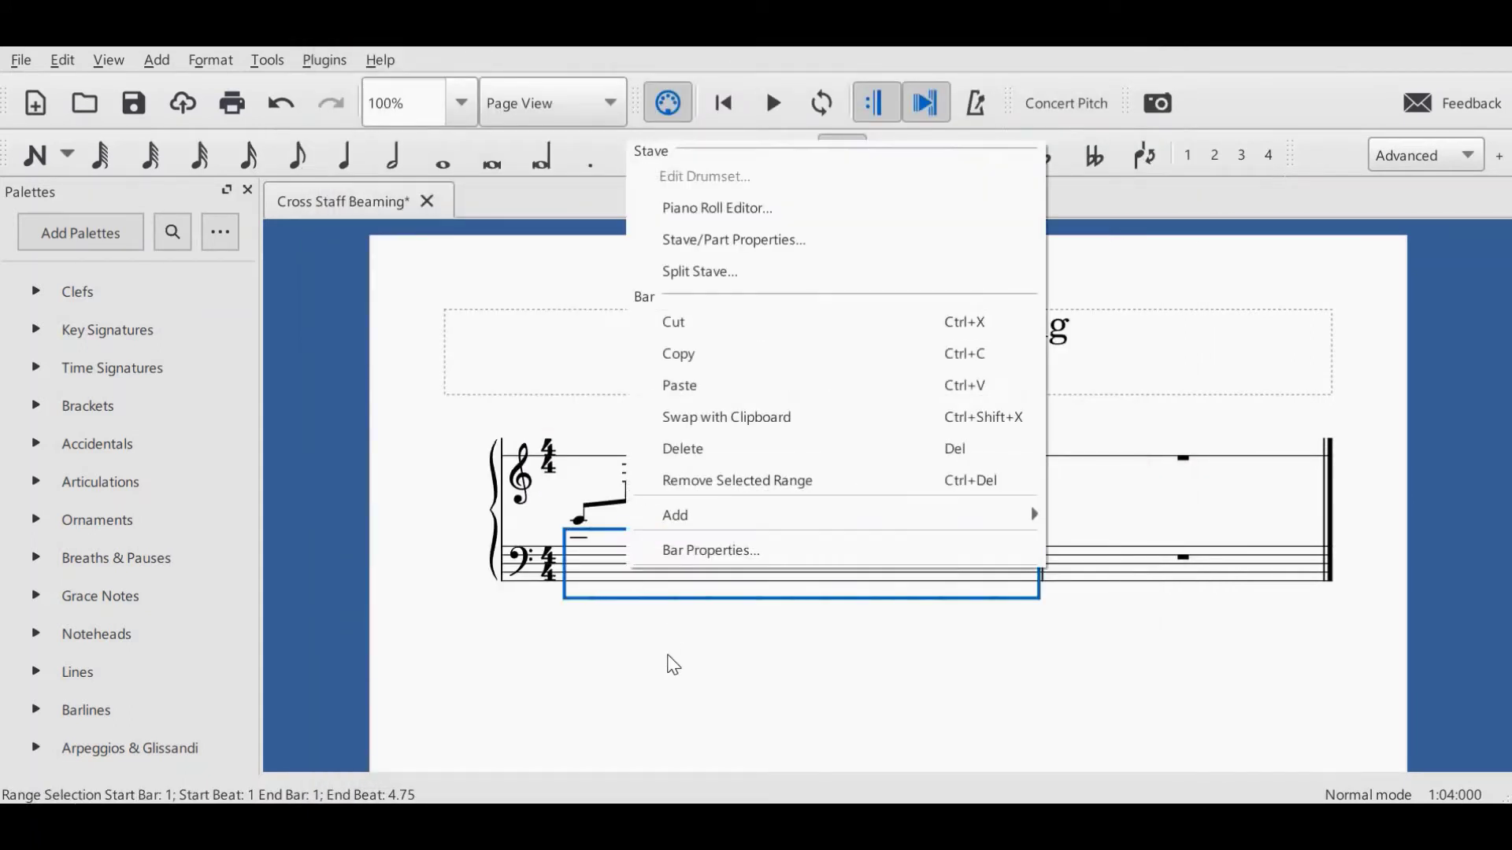
key(Escape)
key(Escape)
right_click(646, 569)
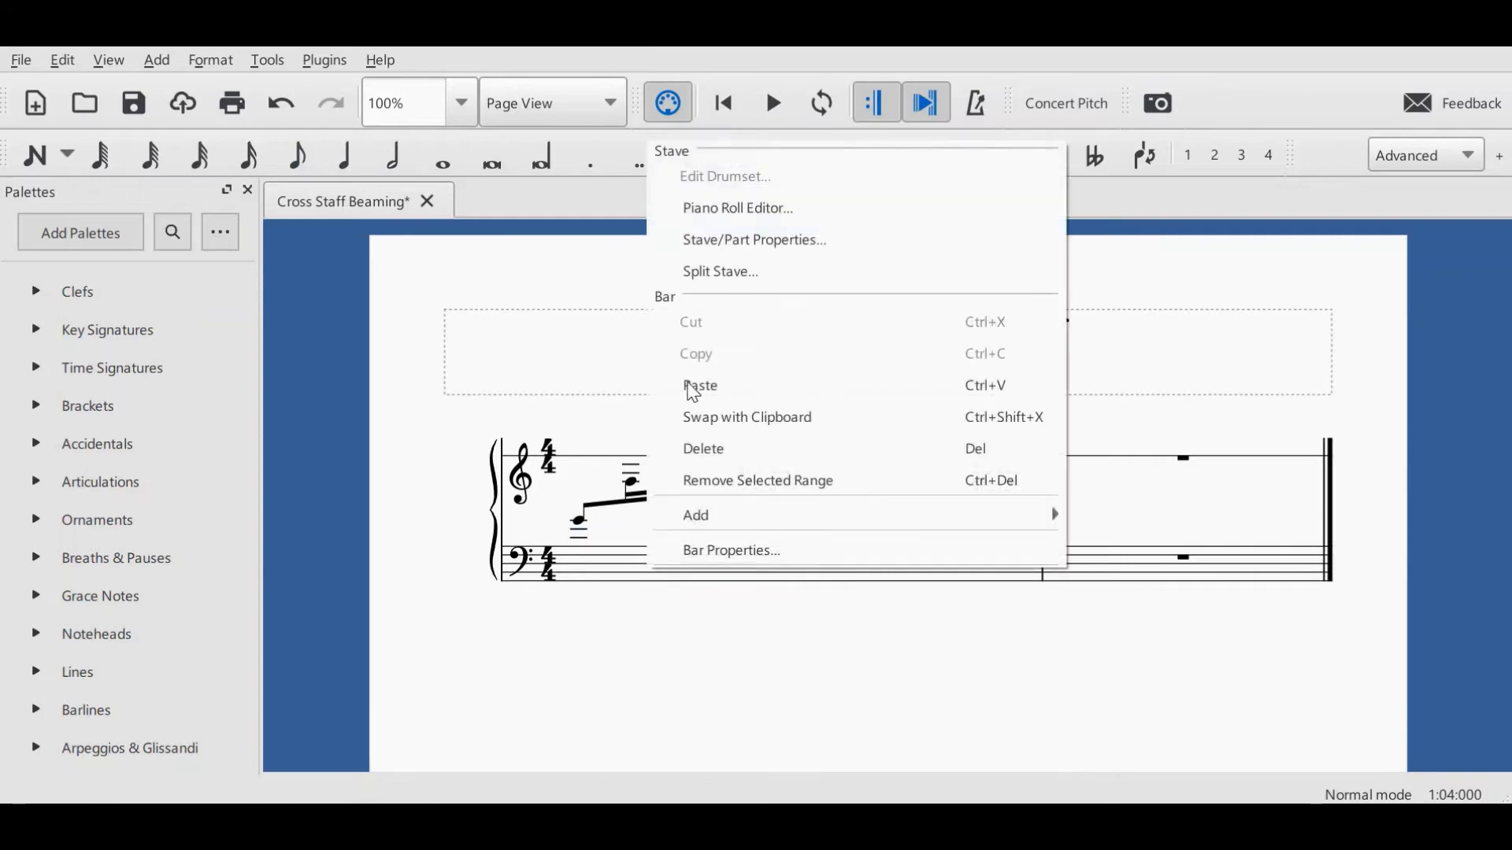
click(723, 247)
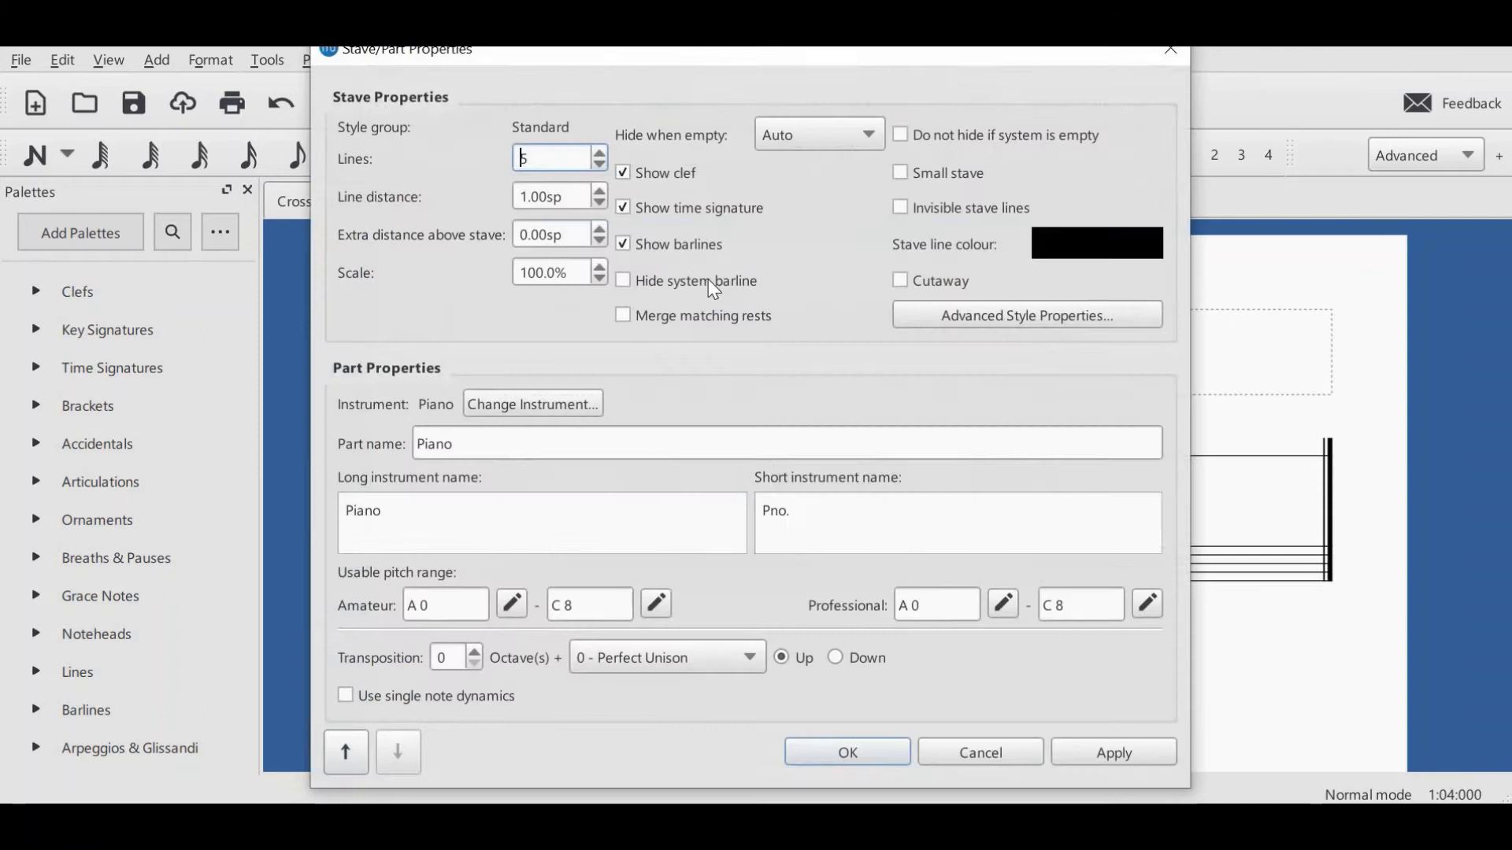
scroll(599, 162, down, 3)
click(1115, 754)
click(877, 767)
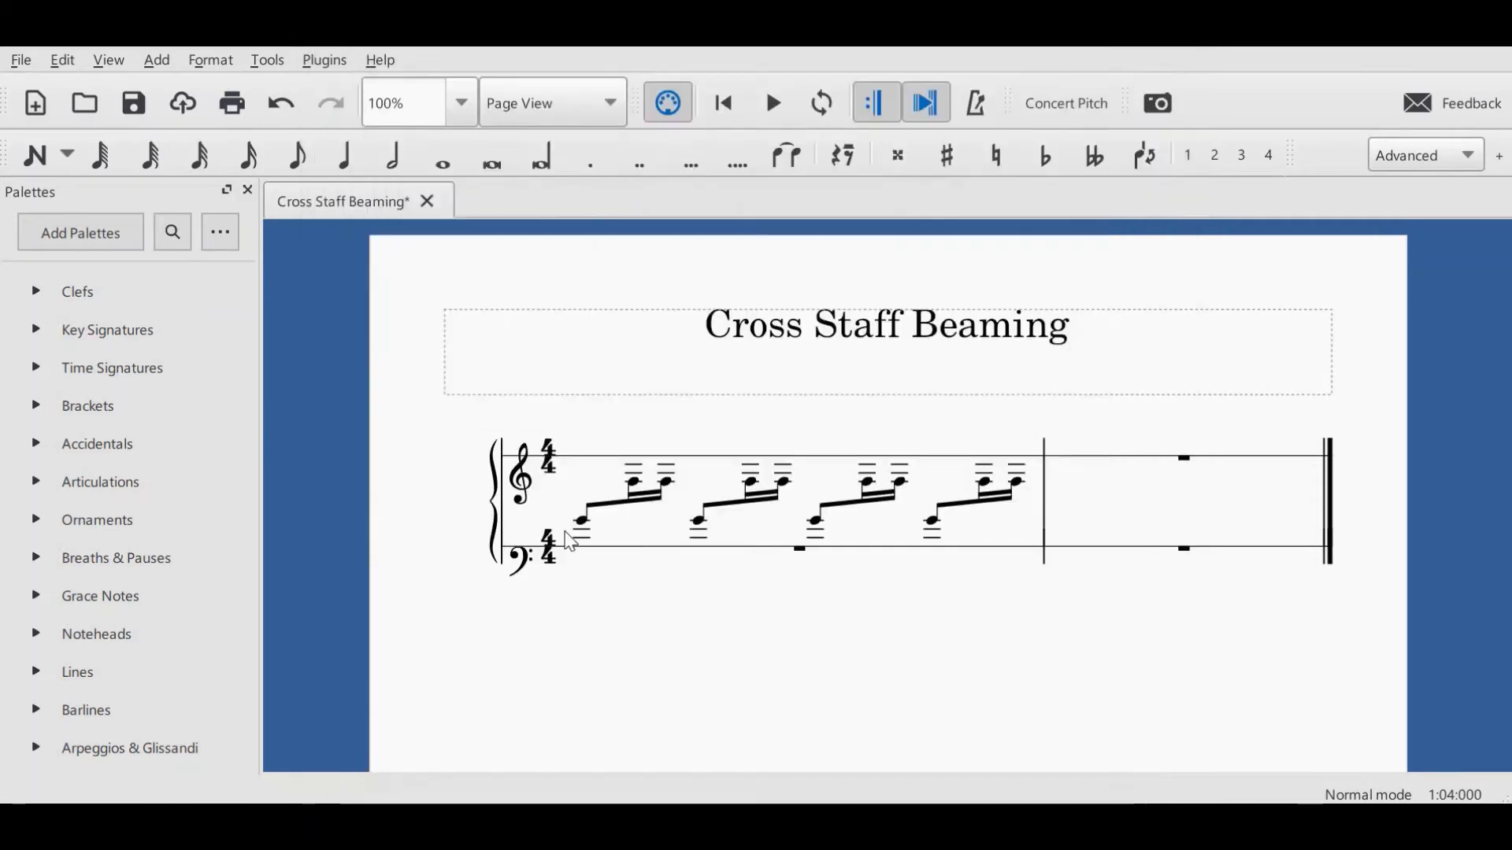
Lower the four bottom eighth notes two steps onto their staff line
click(584, 524)
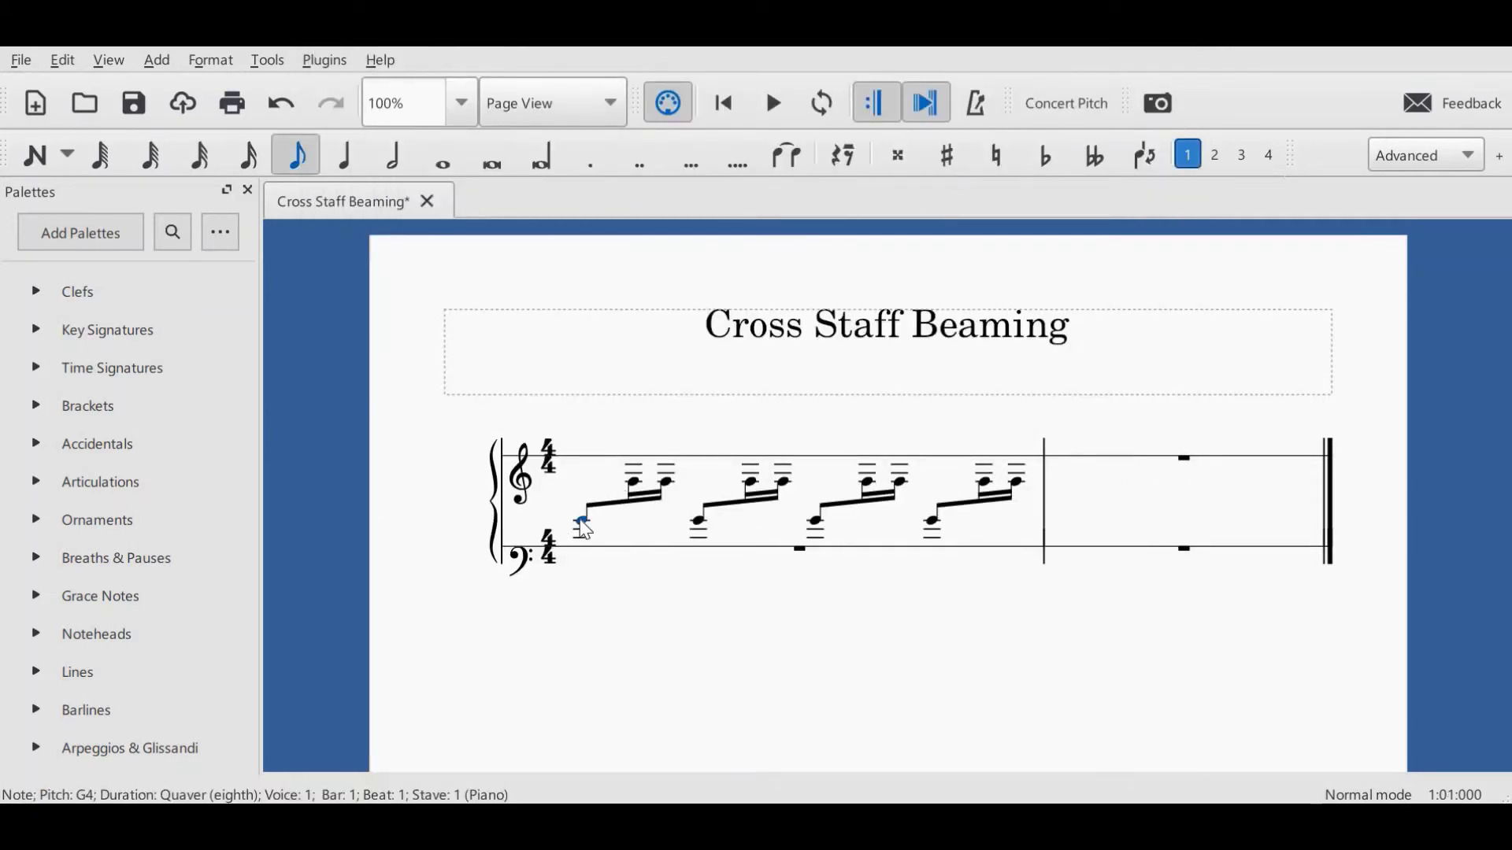
ctrl+click(699, 525)
ctrl+click(817, 526)
ctrl+click(817, 526)
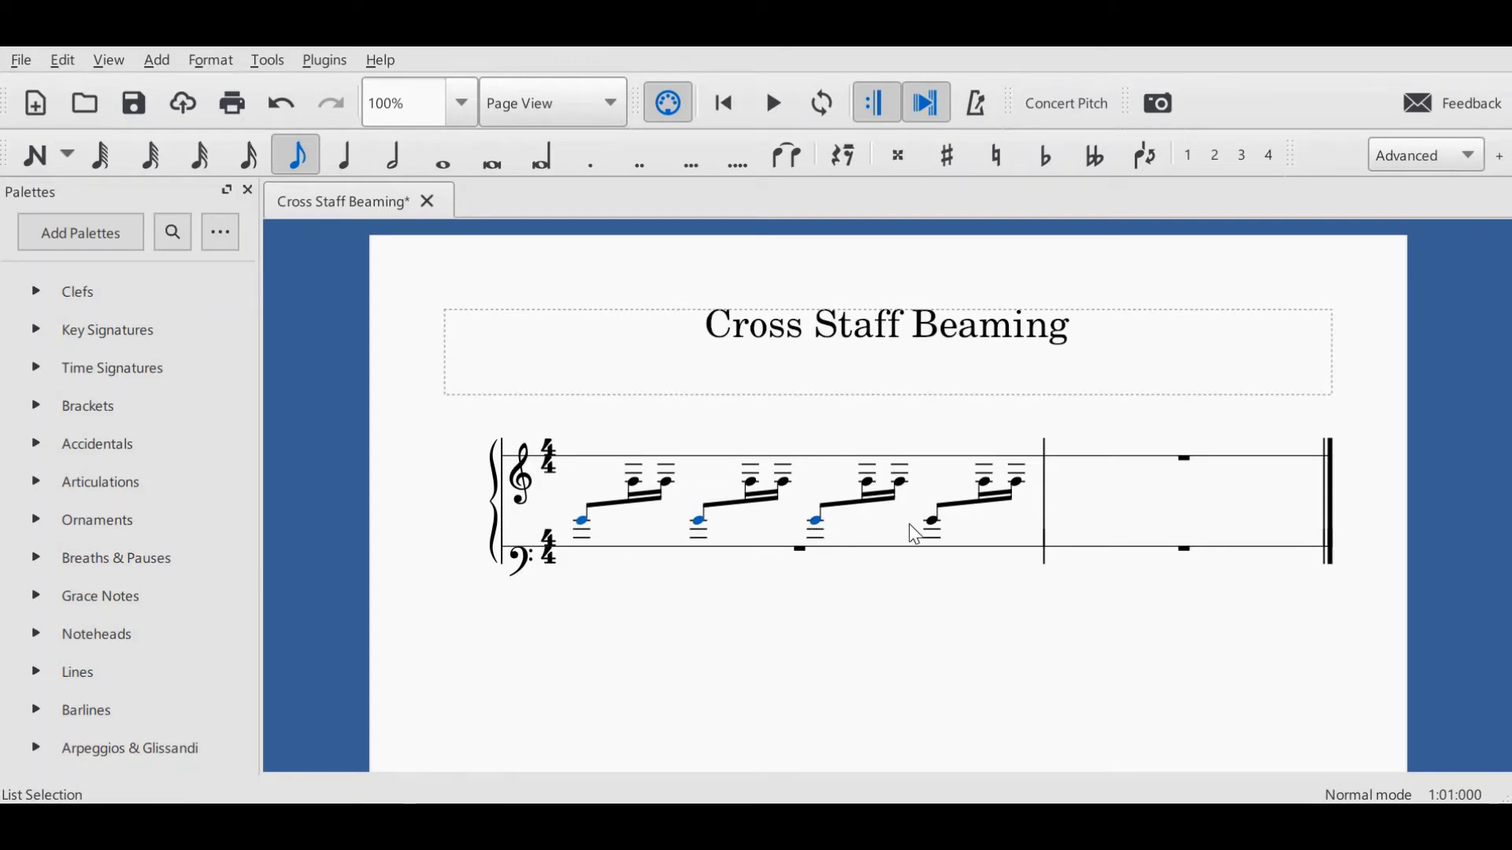
ctrl+click(936, 526)
key(Down)
key(Down)
key(Down)
key(Down)
key(Down)
key(Down)
key(Down)
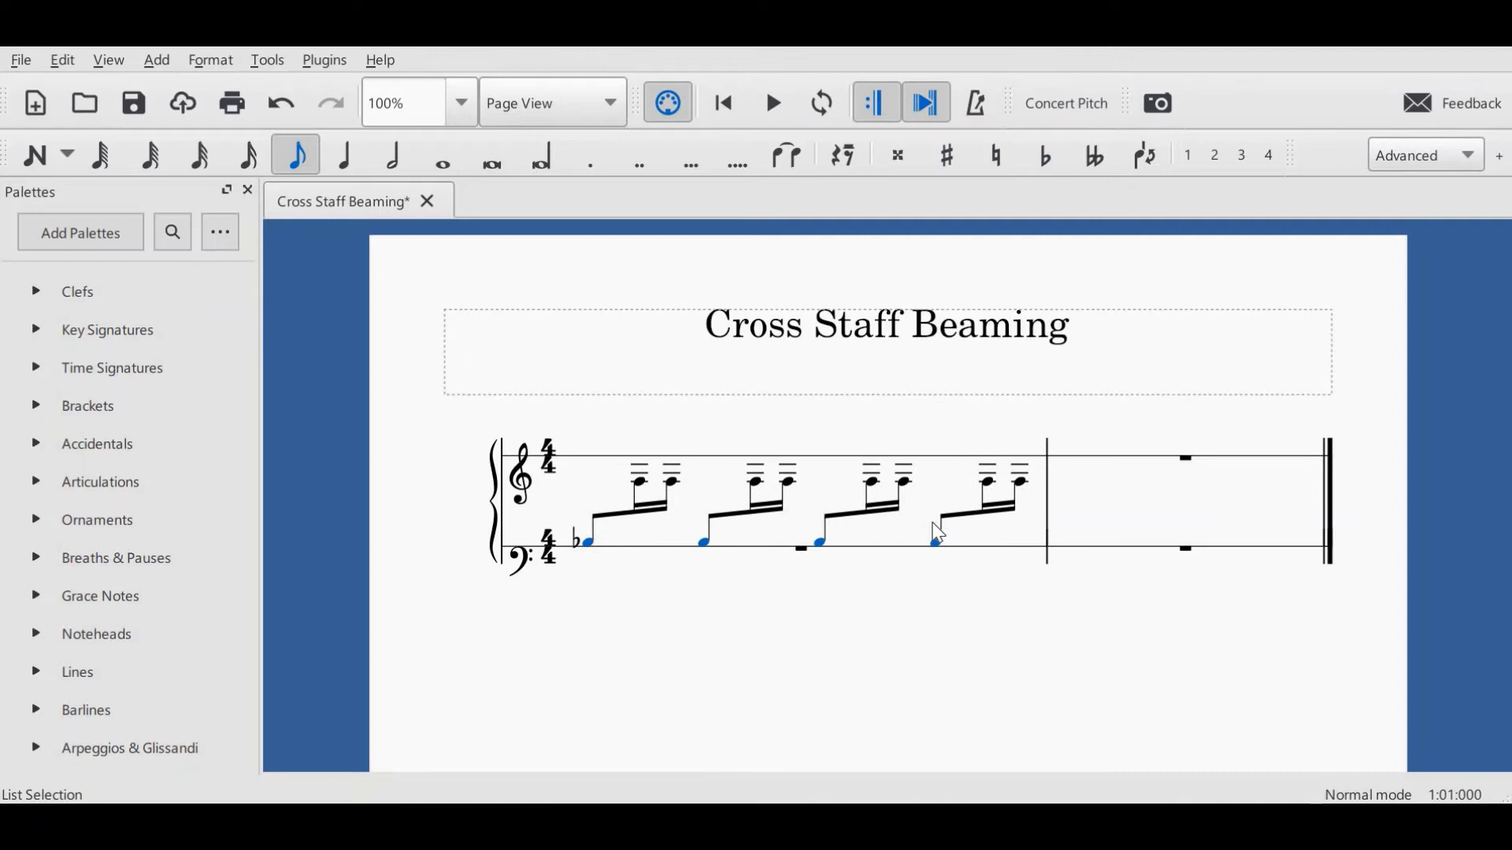
key(Down)
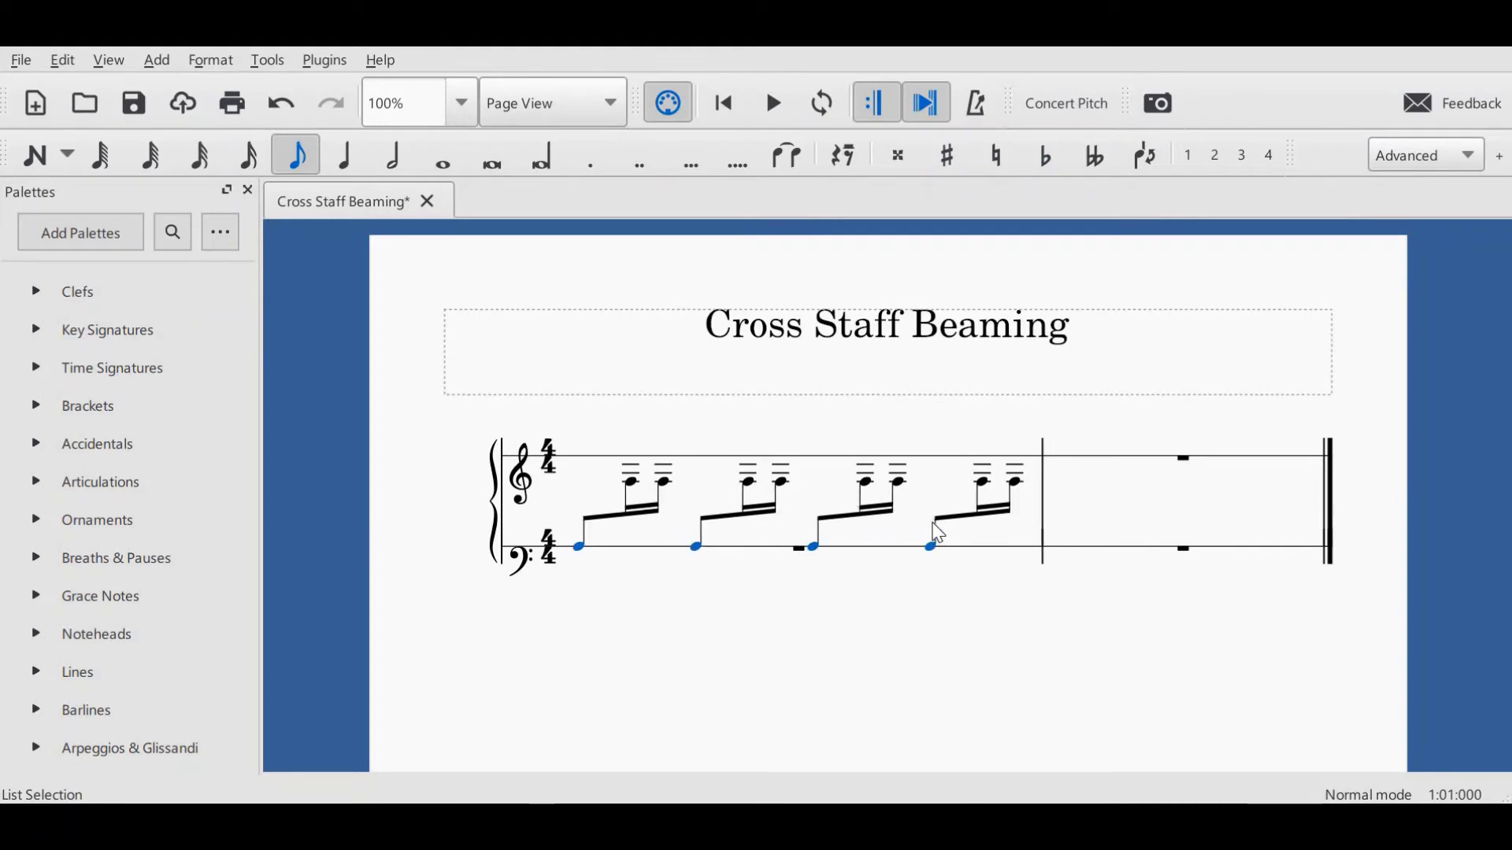
Raise the upper sixteenth notes onto the top stave's single line
double_click(634, 488)
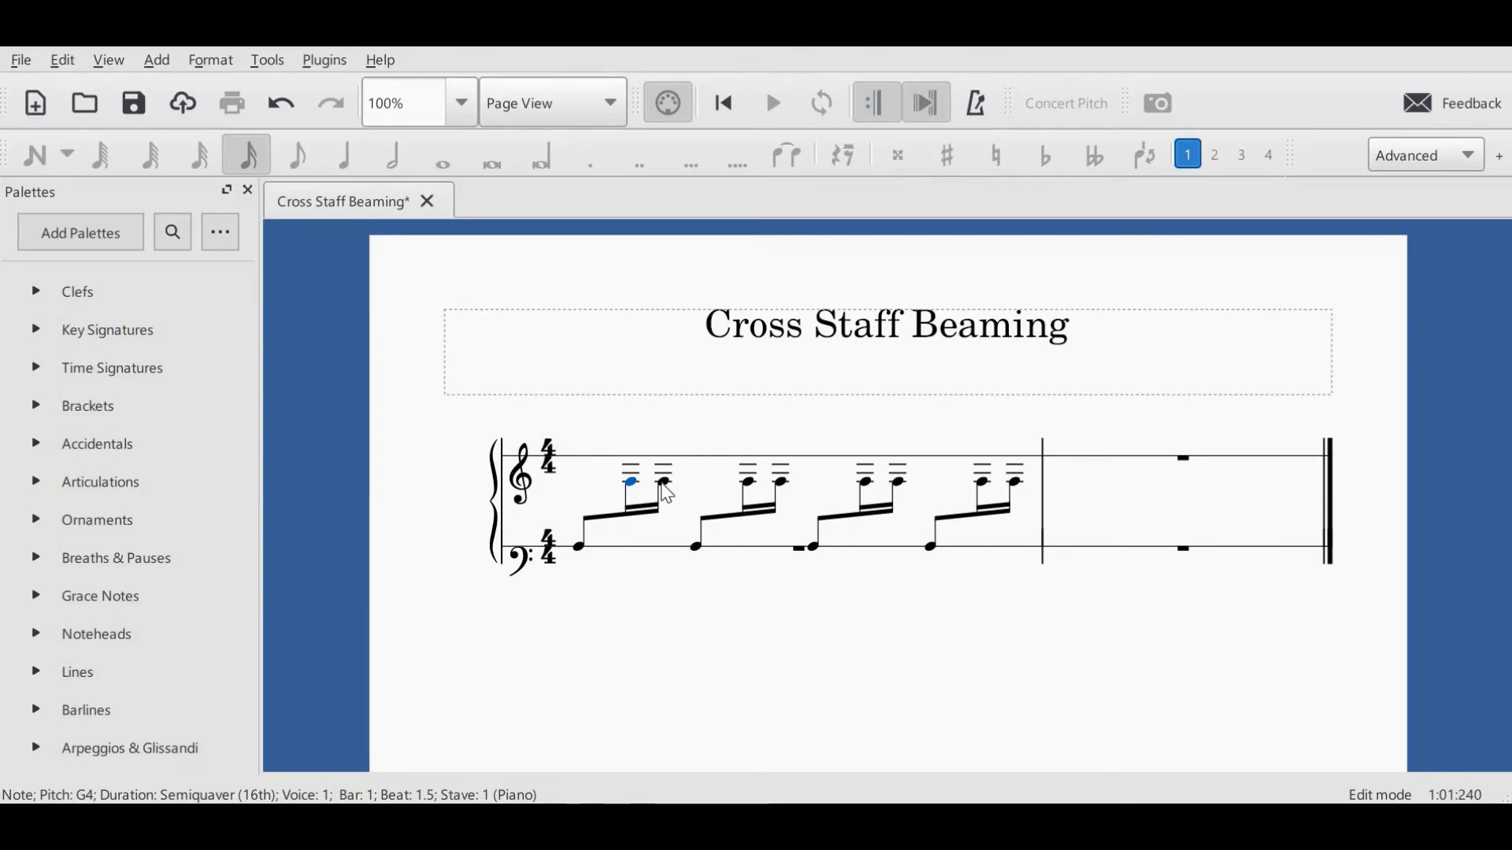
ctrl+click(667, 483)
ctrl+click(748, 483)
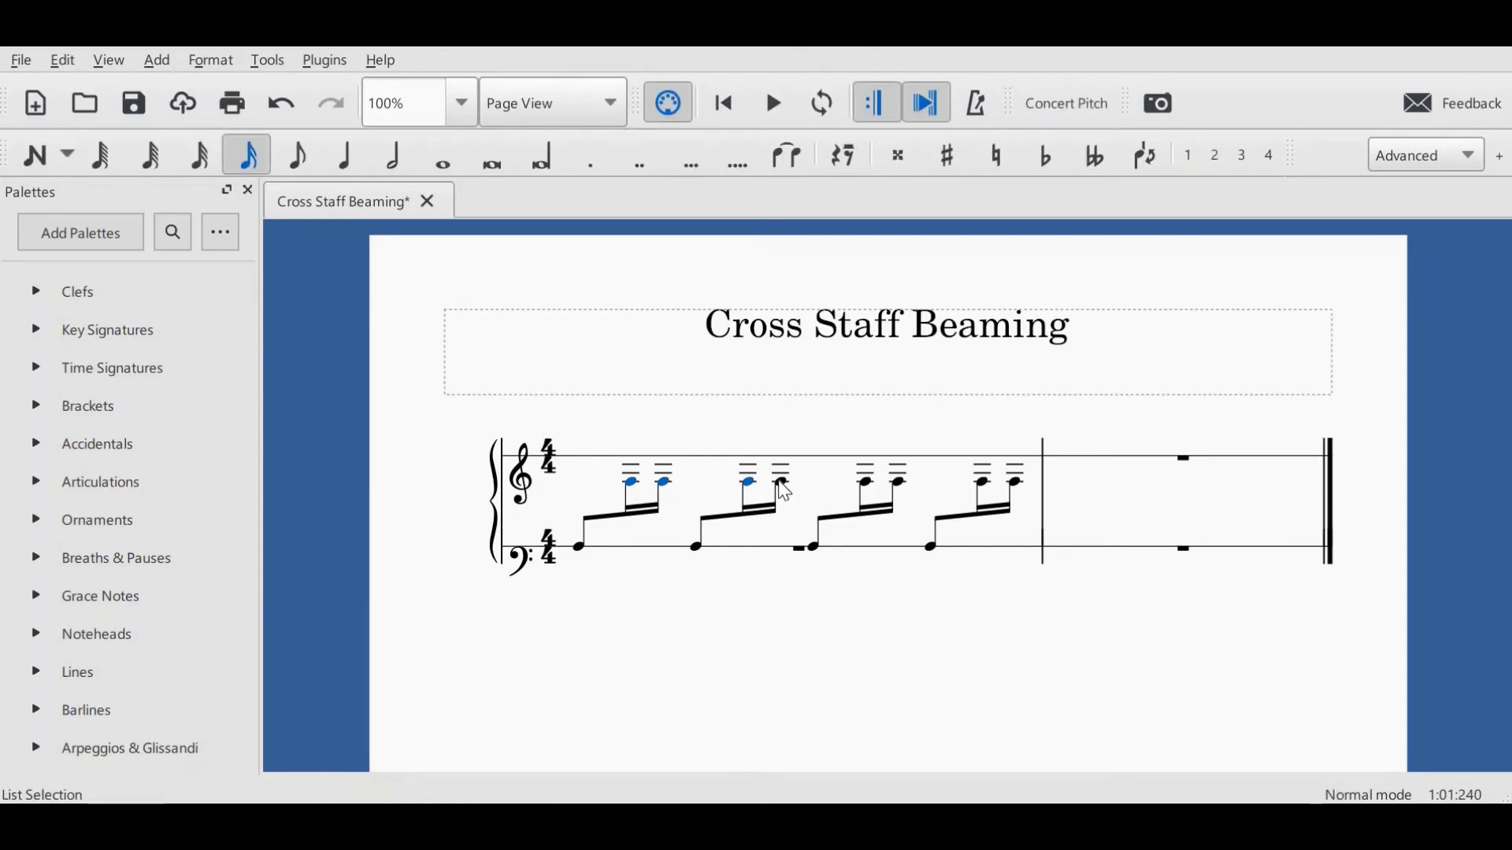
ctrl+click(866, 482)
ctrl+click(903, 489)
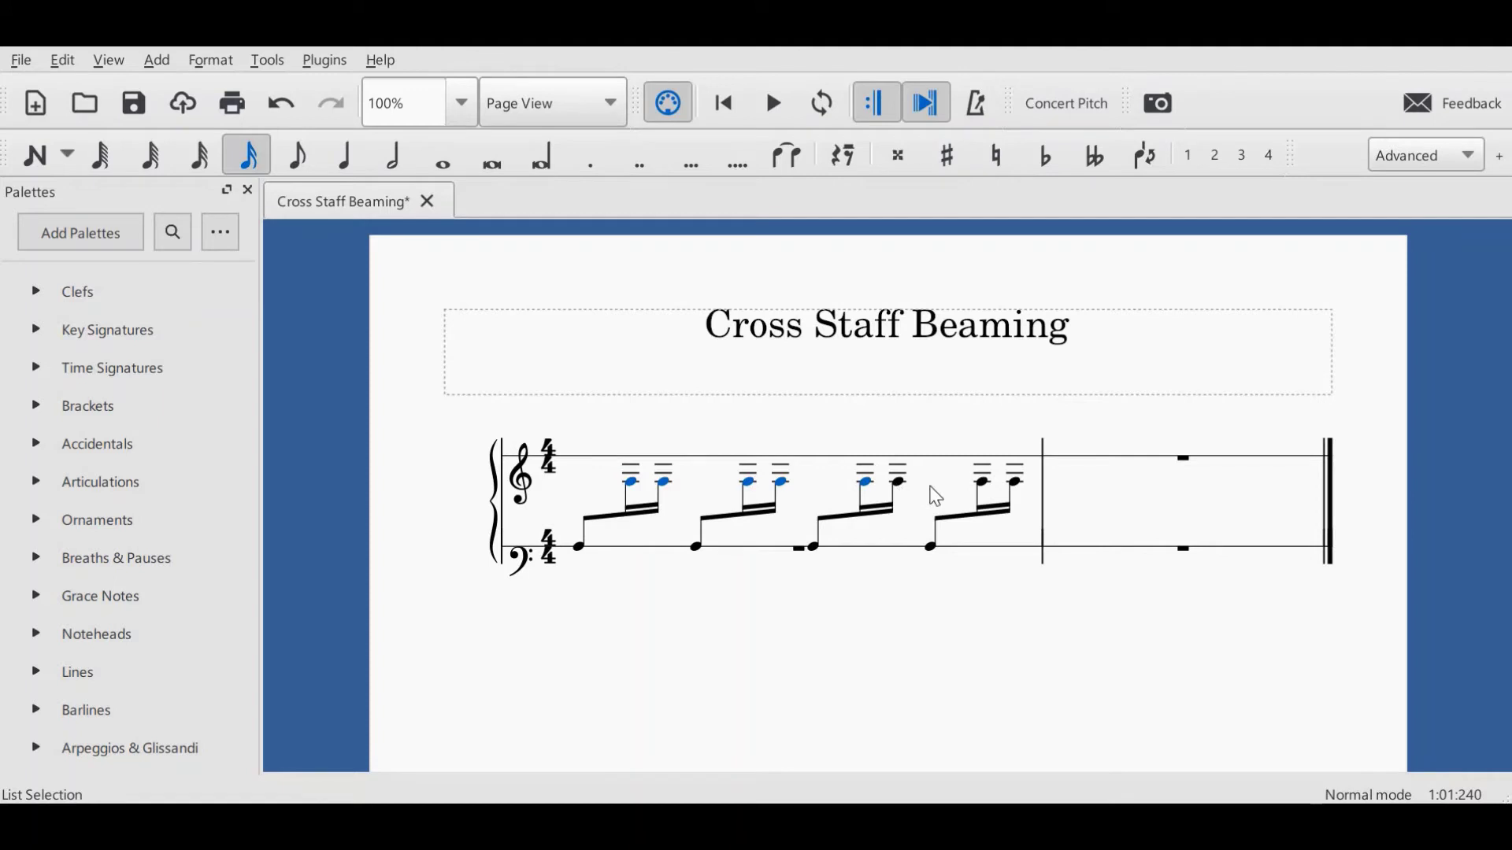
ctrl+click(983, 485)
key(Up)
key(Up)
key(Up)
key(Up)
key(Up)
key(Up)
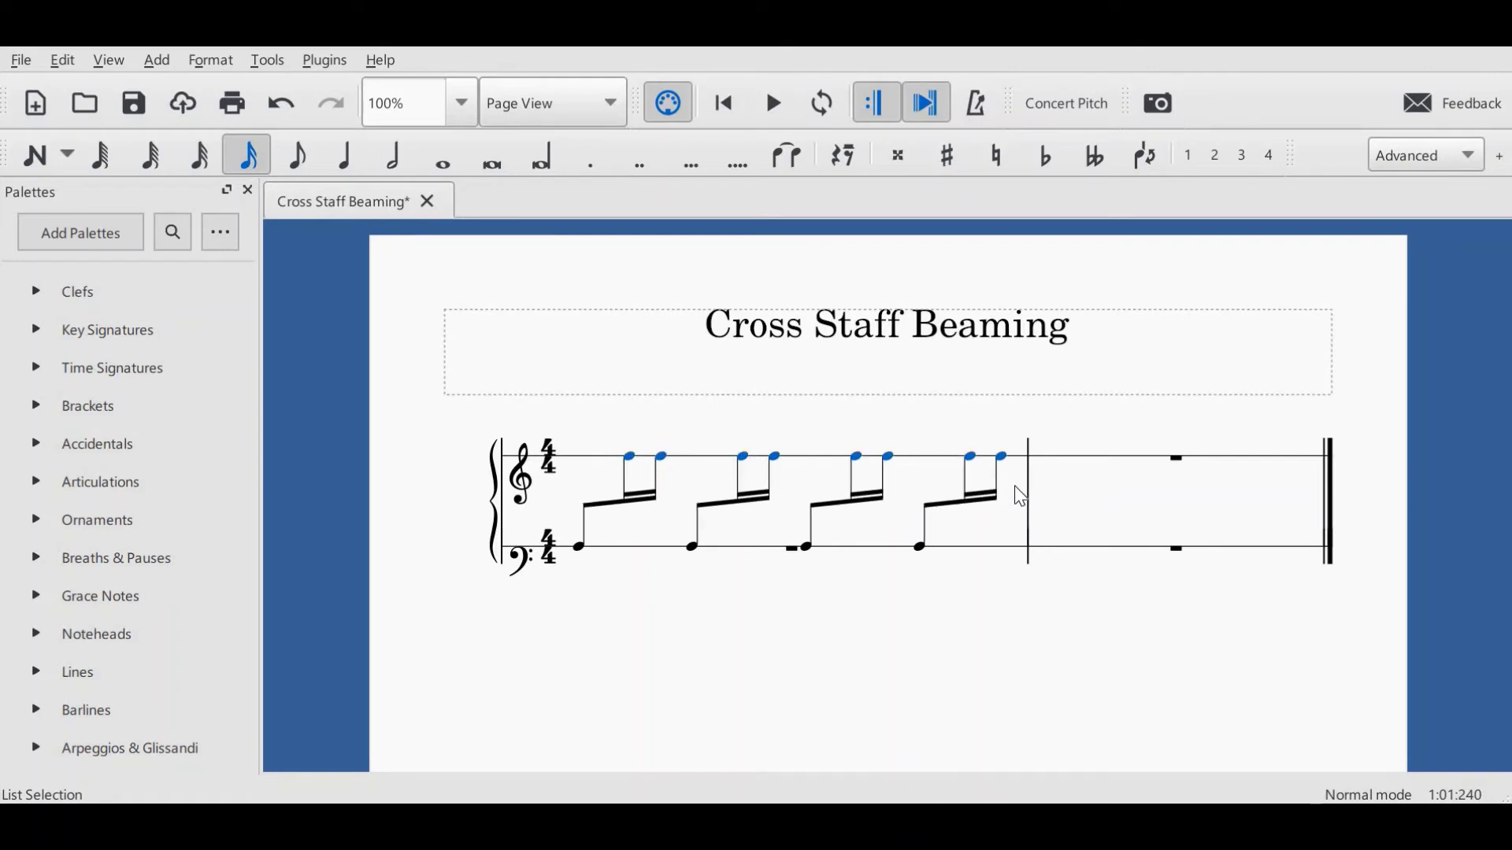
Replace both the treble and bass clefs with percussion clefs from the Clefs palette
click(45, 297)
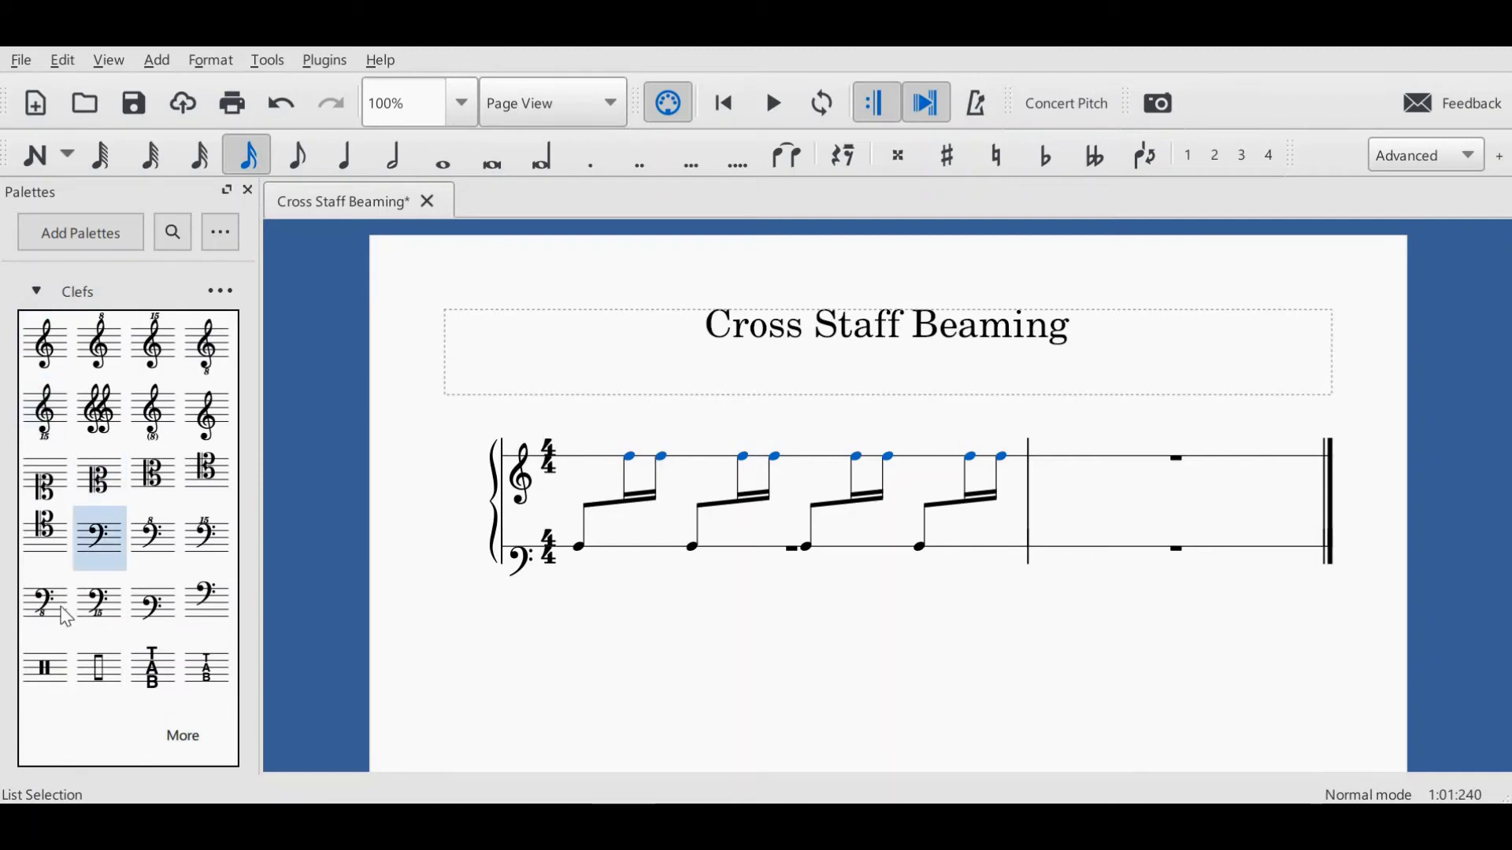
click(531, 502)
click(40, 681)
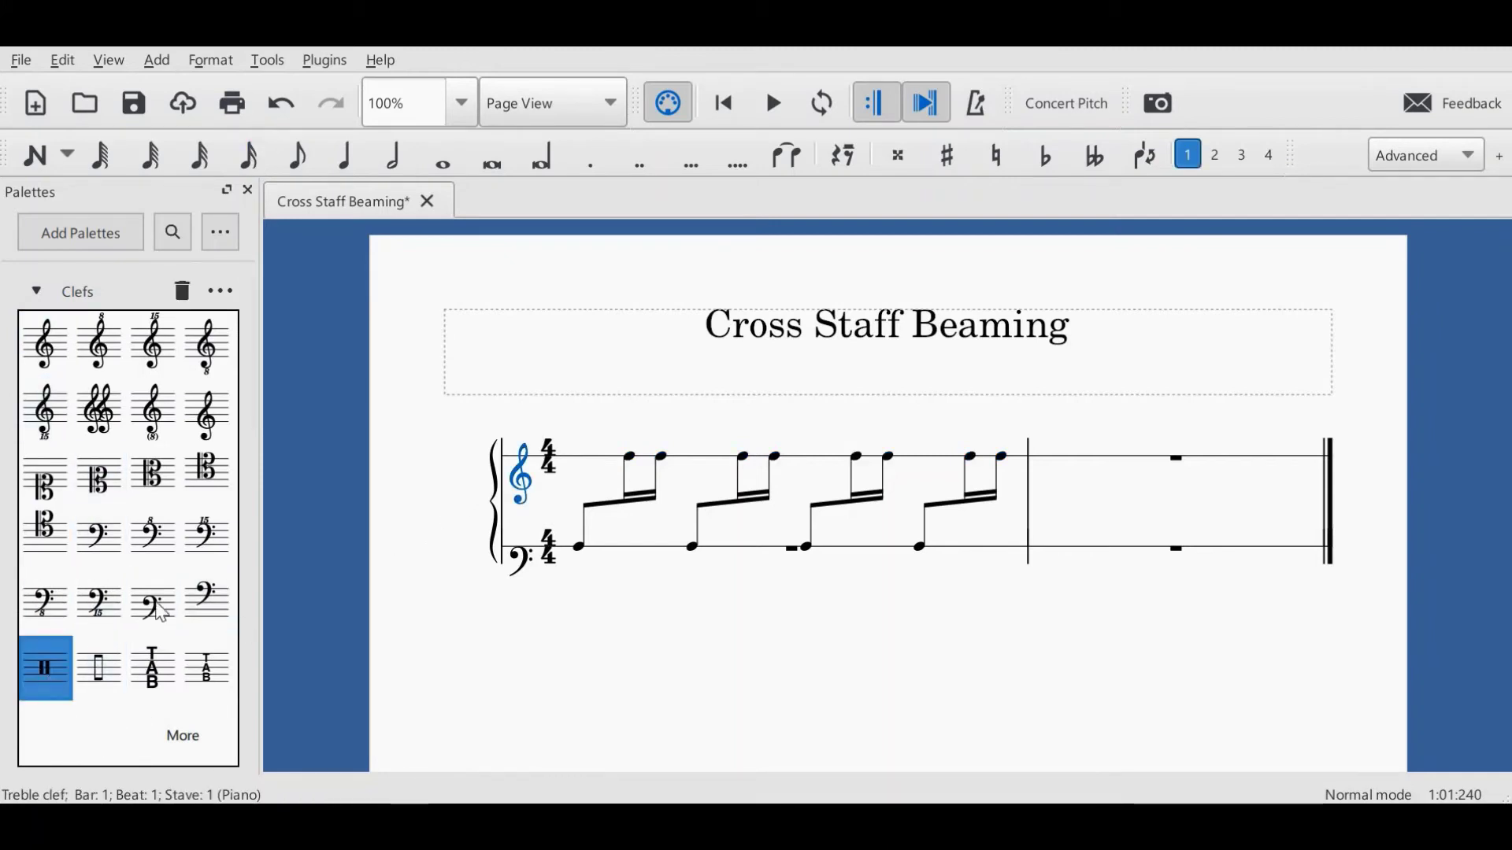
click(513, 555)
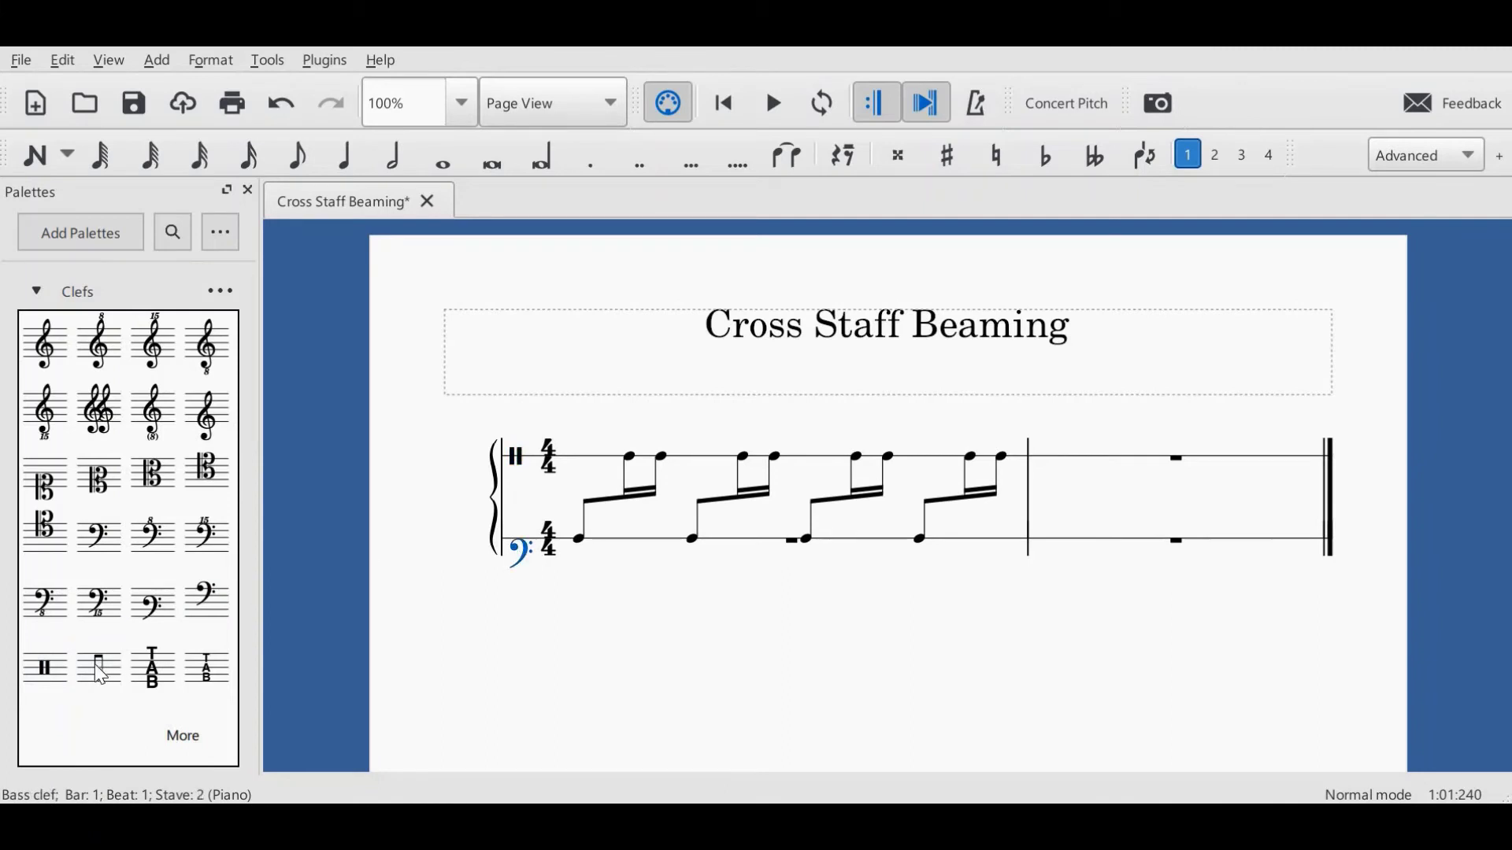
click(45, 667)
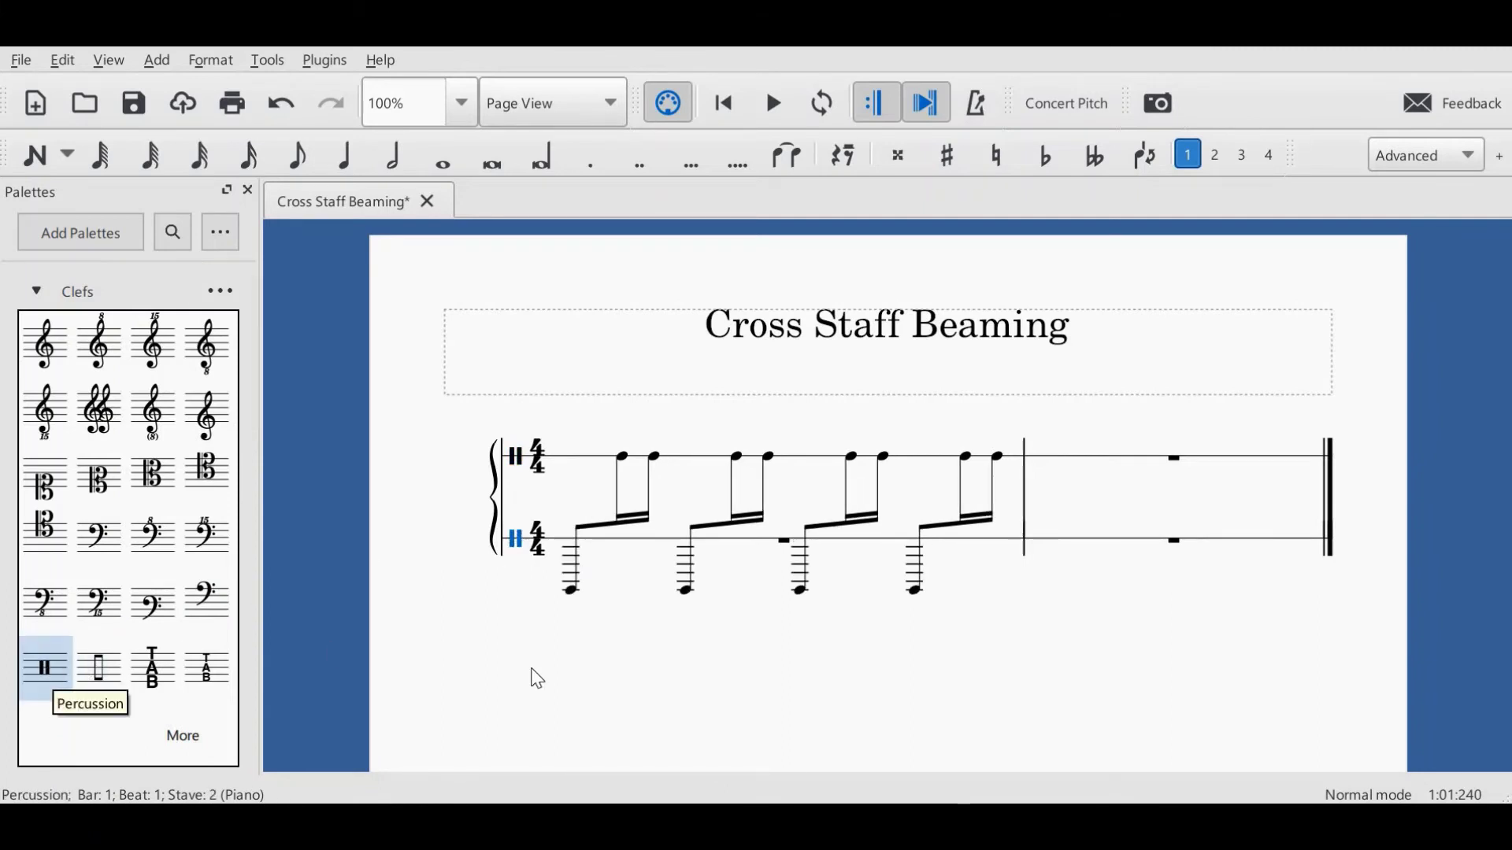
Raise the four lower eighth notes two steps back onto their staff line
click(574, 592)
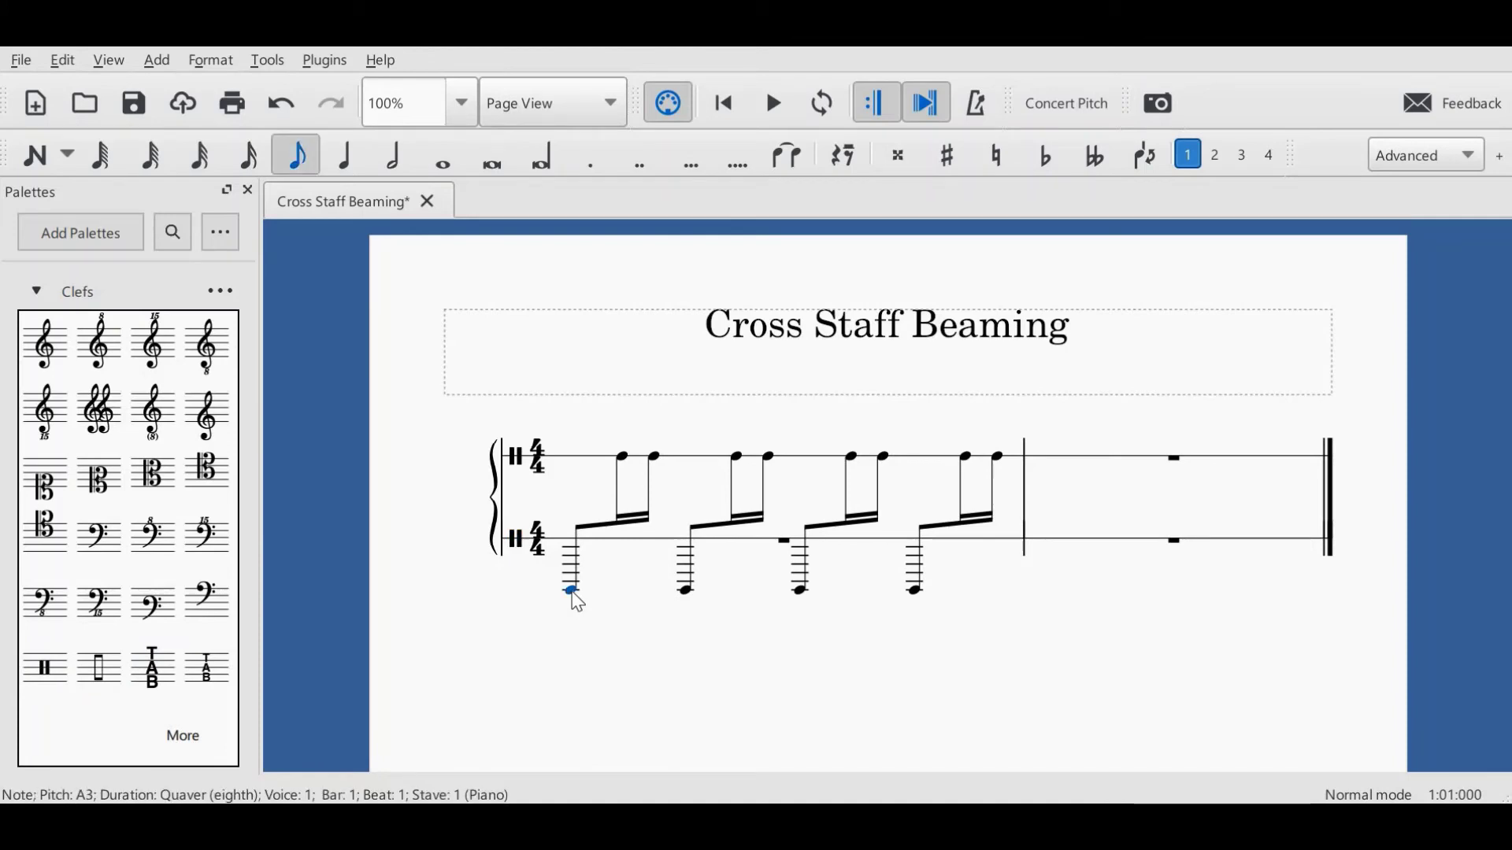
ctrl+click(688, 592)
ctrl+click(803, 592)
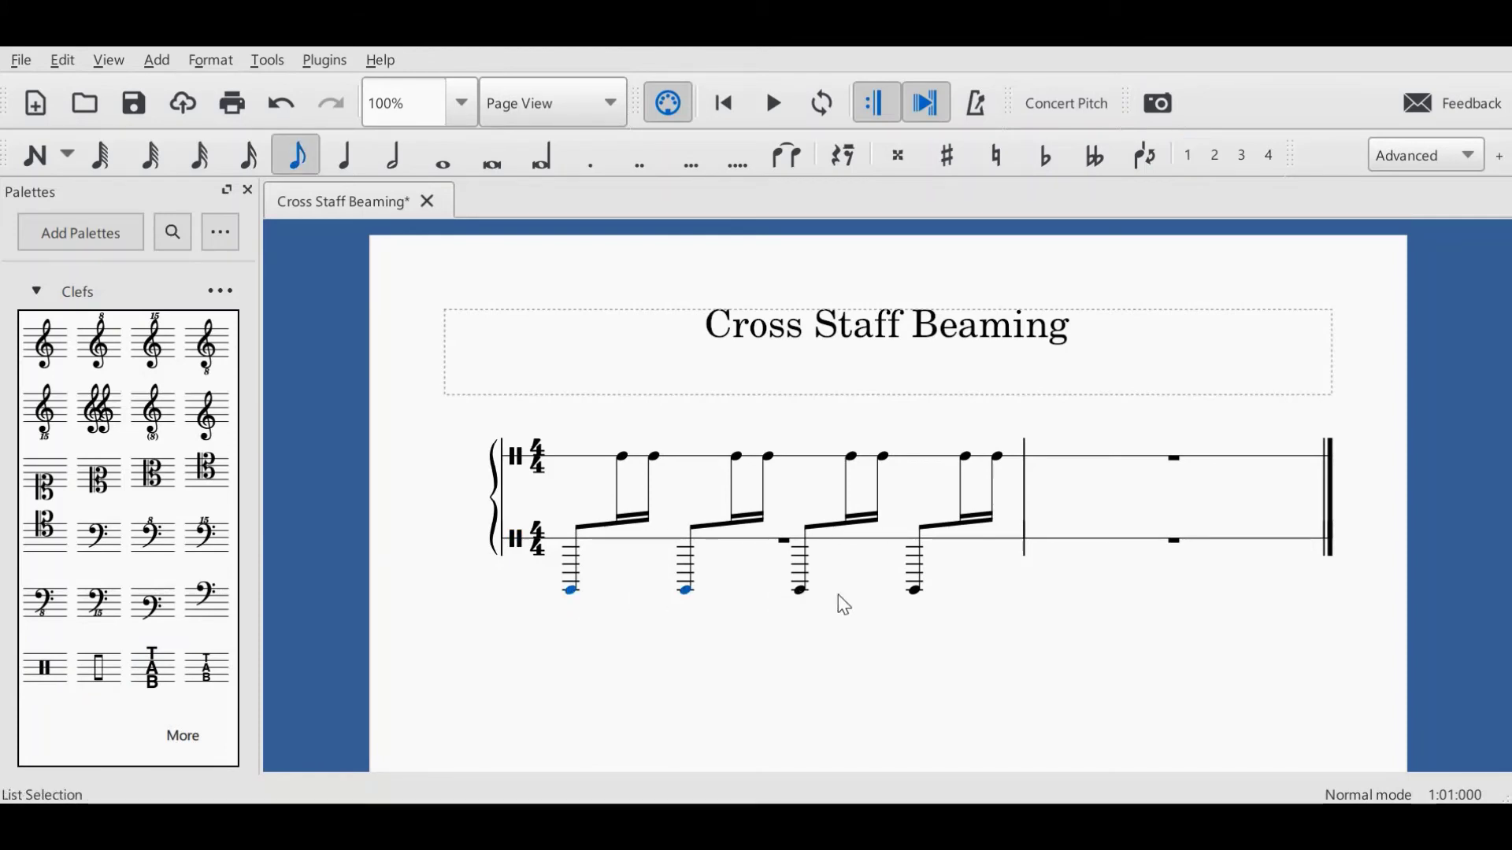
ctrl+click(917, 592)
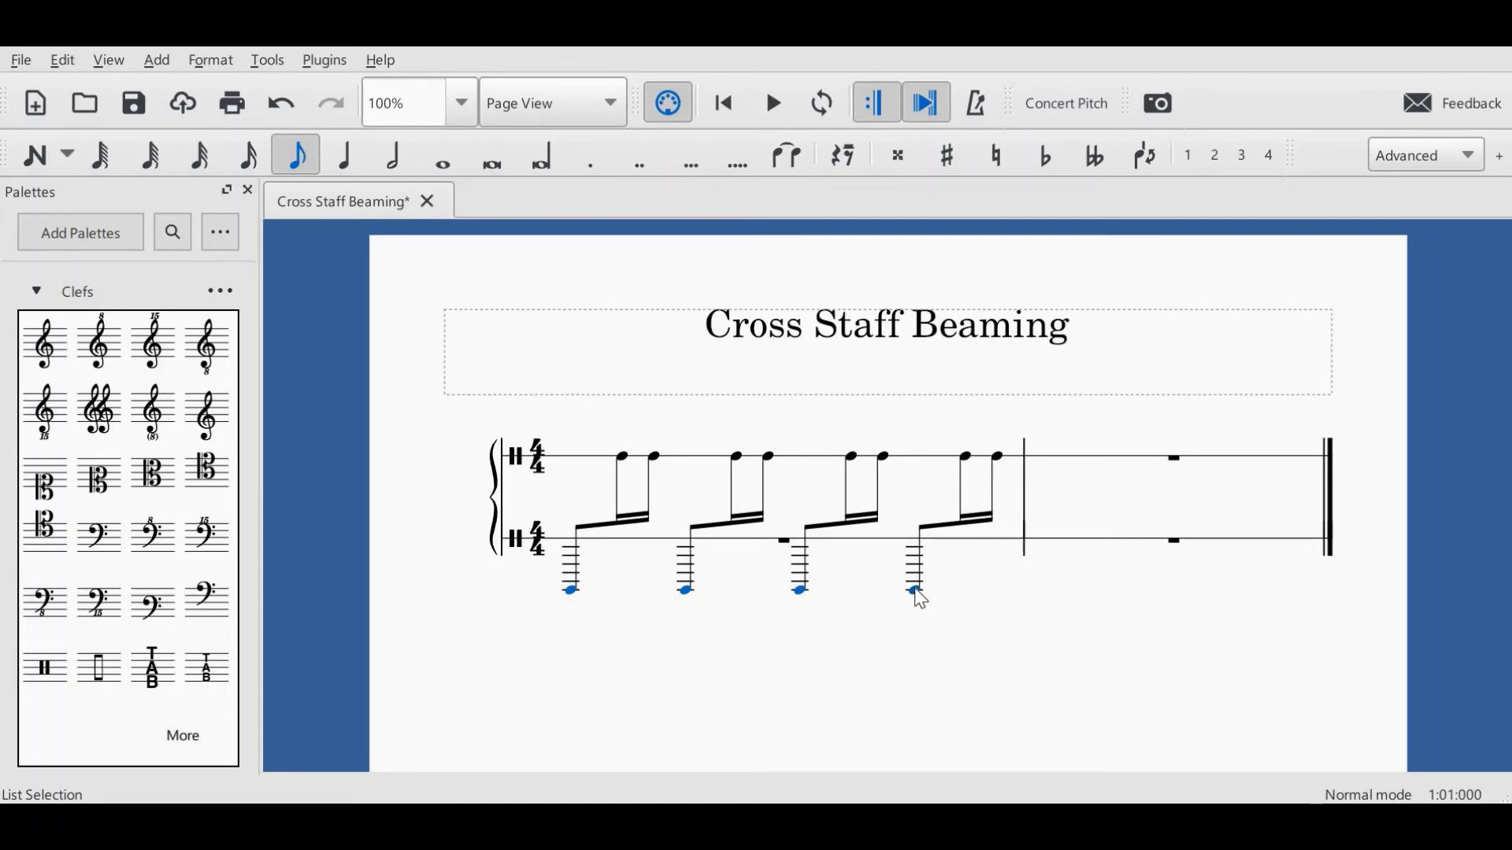
key(Up)
key(Up)
key(Up)
key(Up)
key(Up)
key(Up)
key(Up)
key(Up)
key(Up)
key(Up)
key(Up)
key(Up)
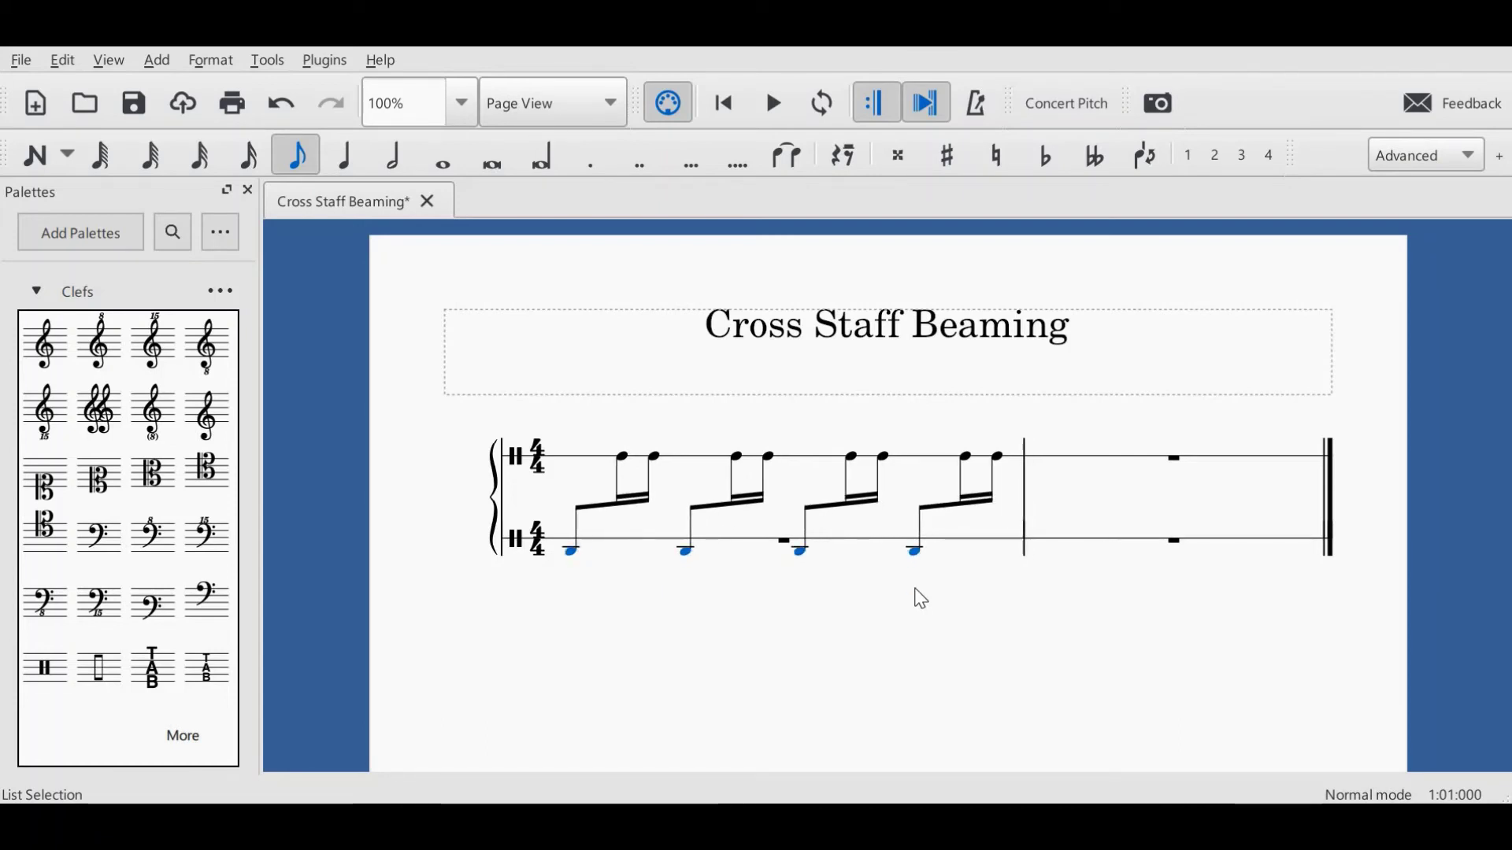
key(Up)
key(Up)
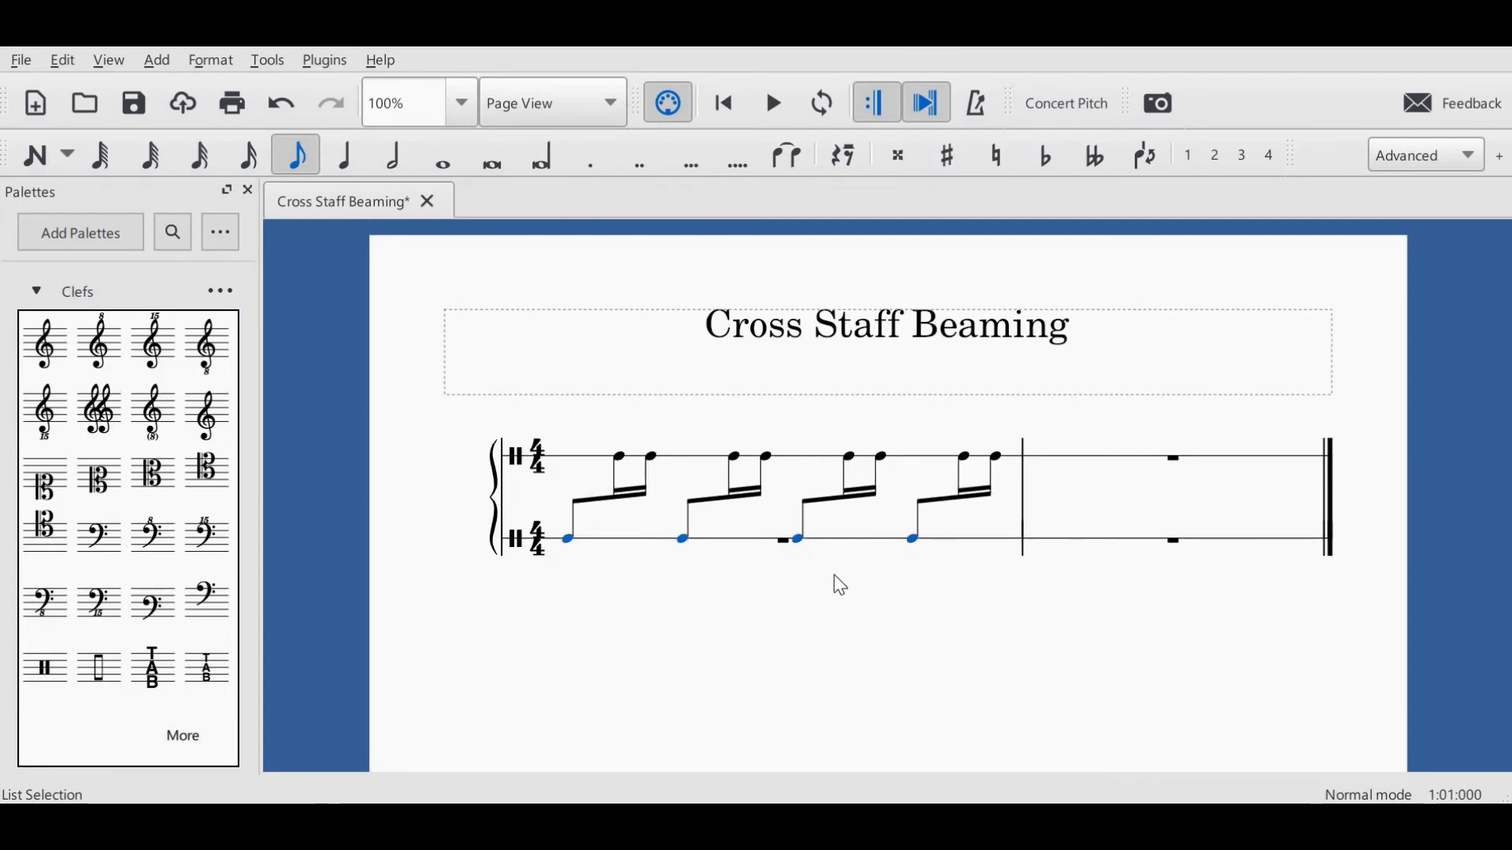
key(Escape)
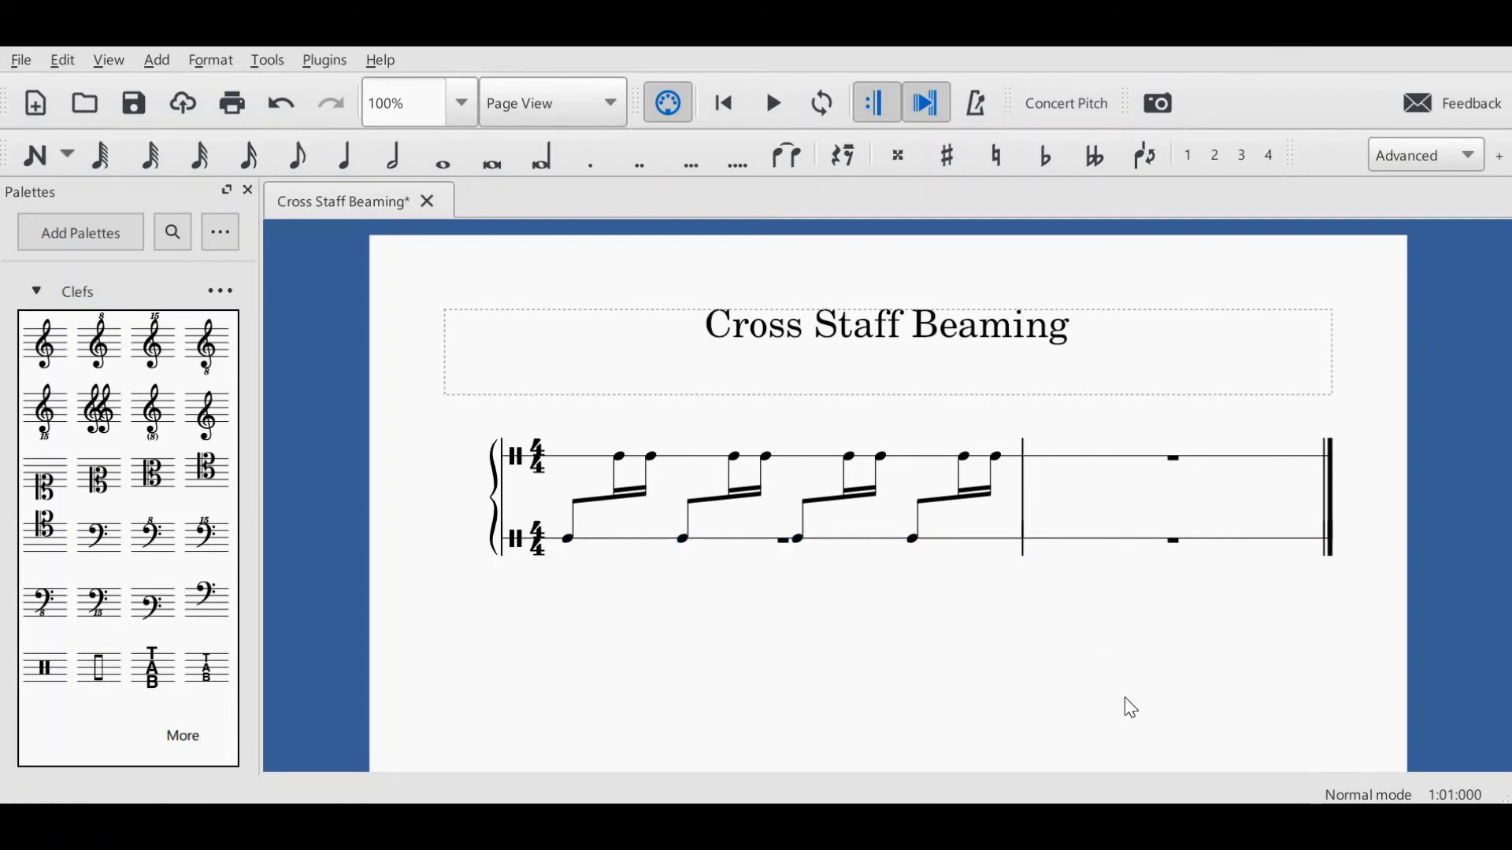
Hide the bar 1 lower-staff rest and turn off View > Show Invisible
click(786, 551)
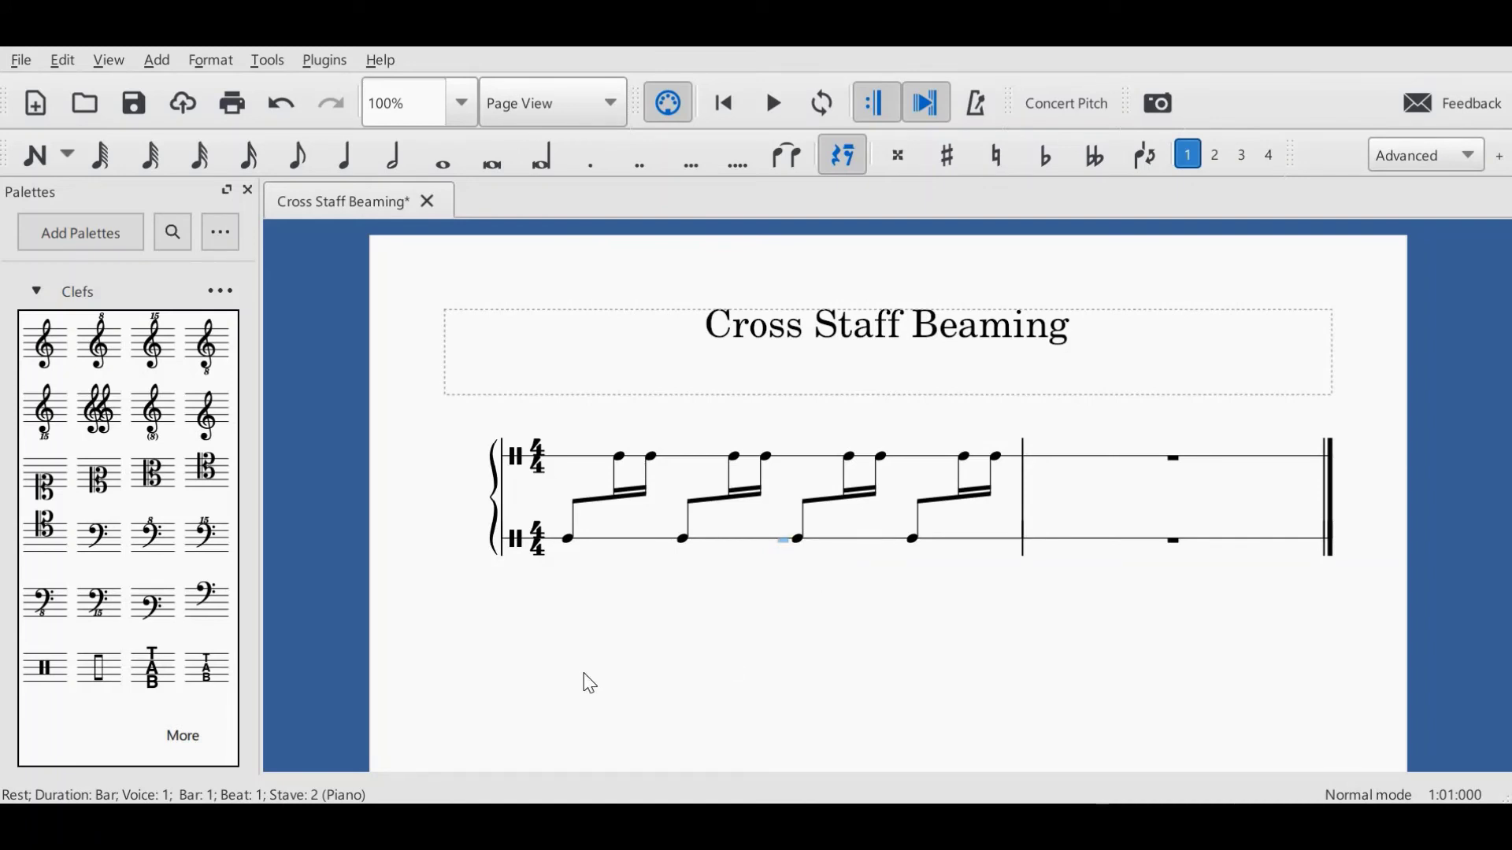
click(110, 62)
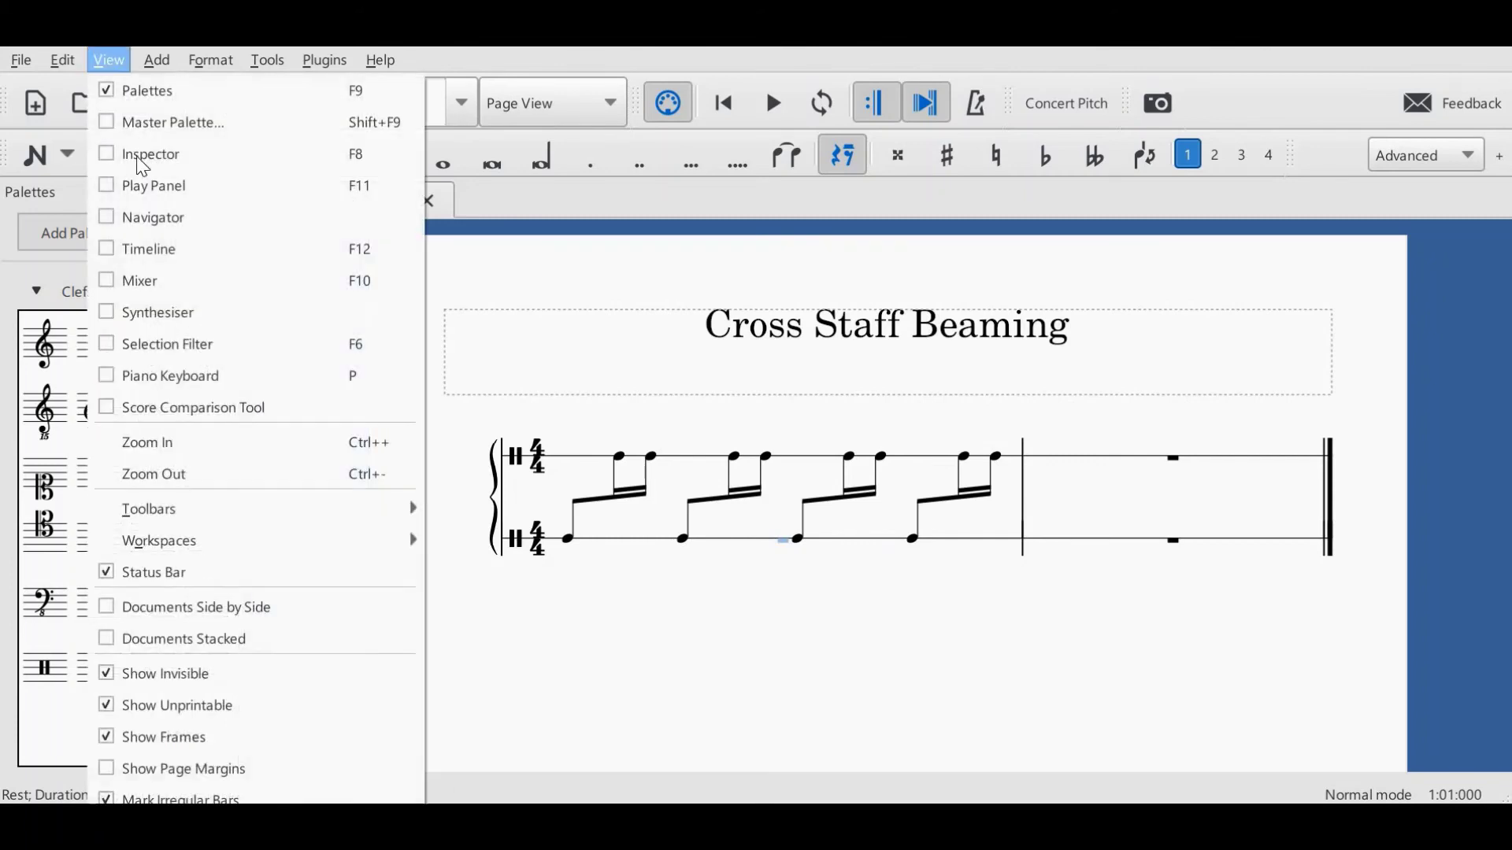
click(243, 679)
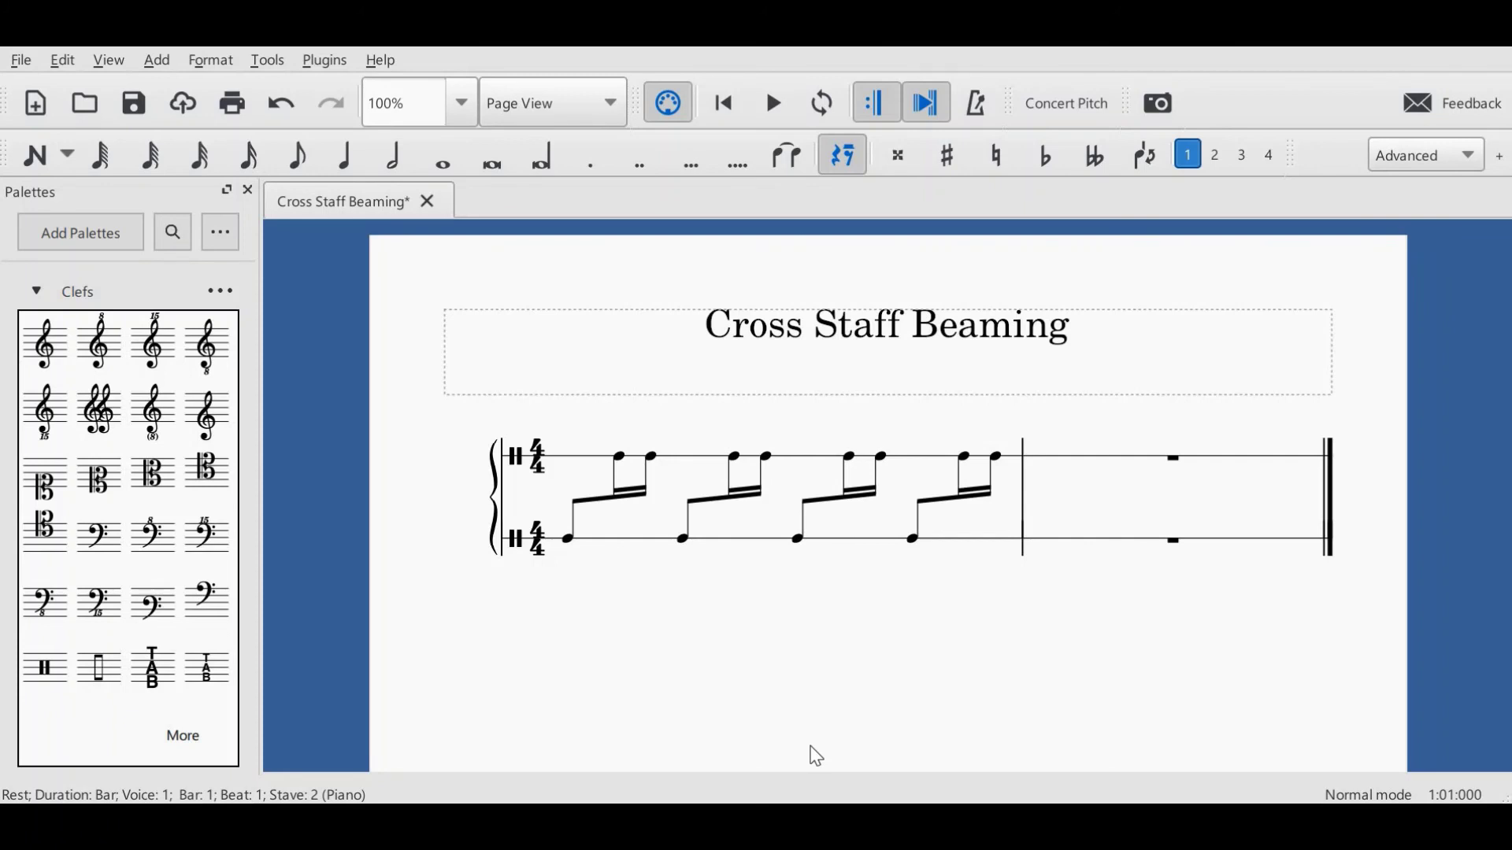
key(Escape)
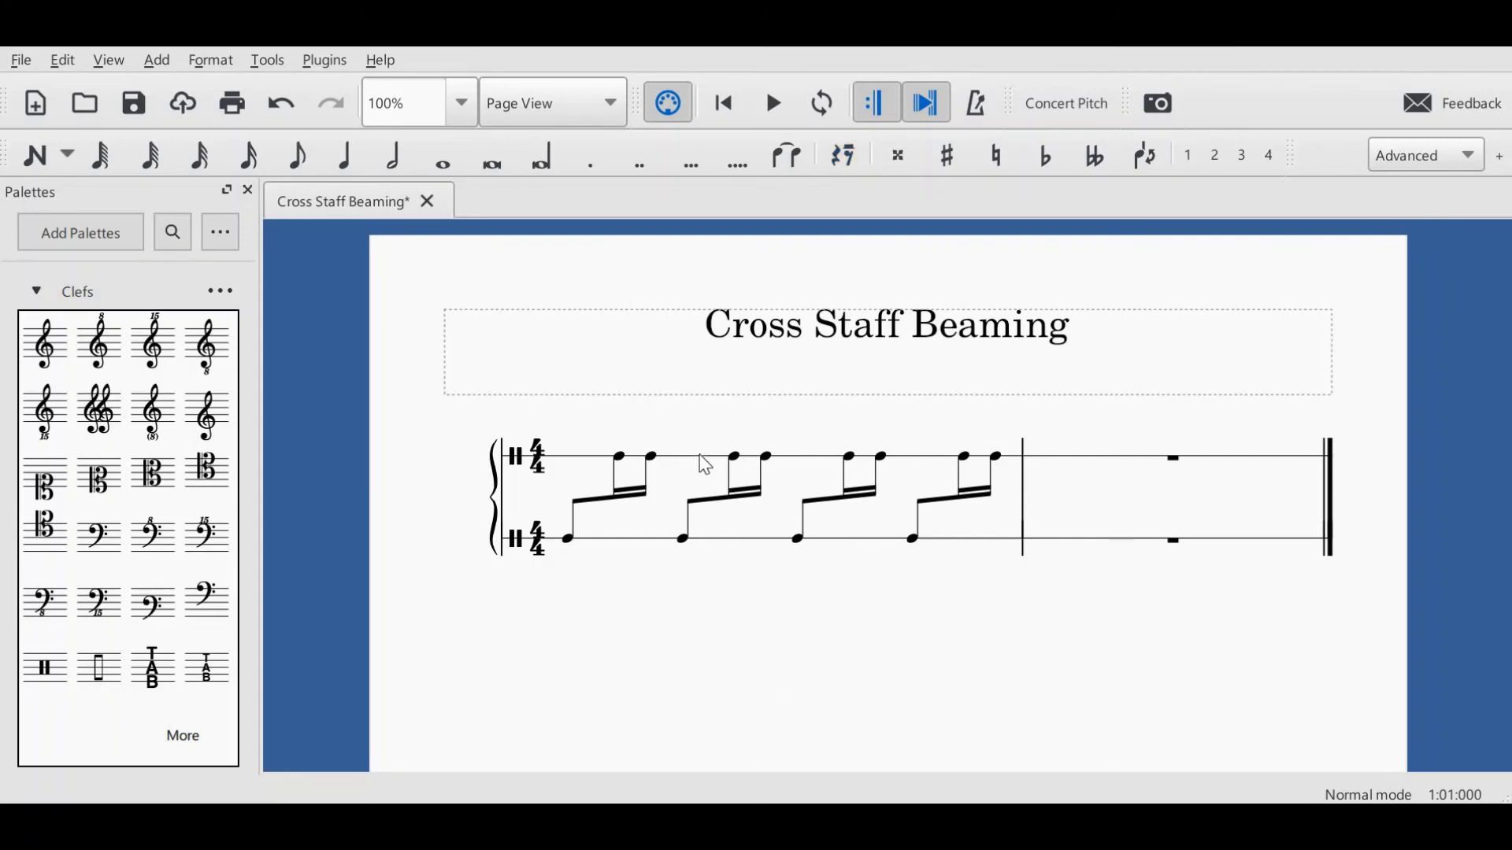
Paste bar 1's cross-staff figures into bar 2 and hide the leftover lower-staff rest
click(701, 454)
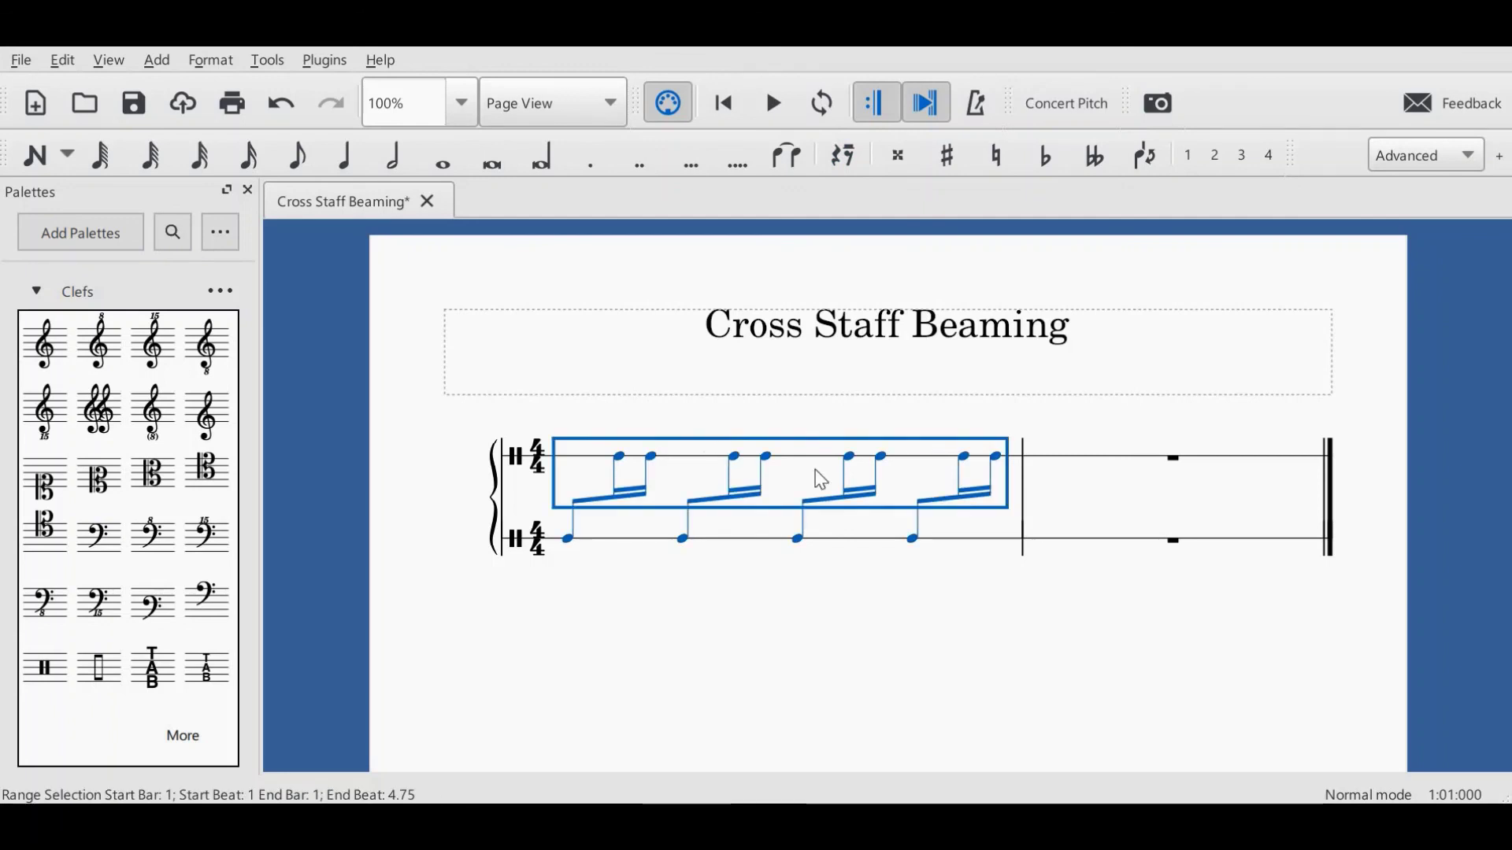
click(1136, 461)
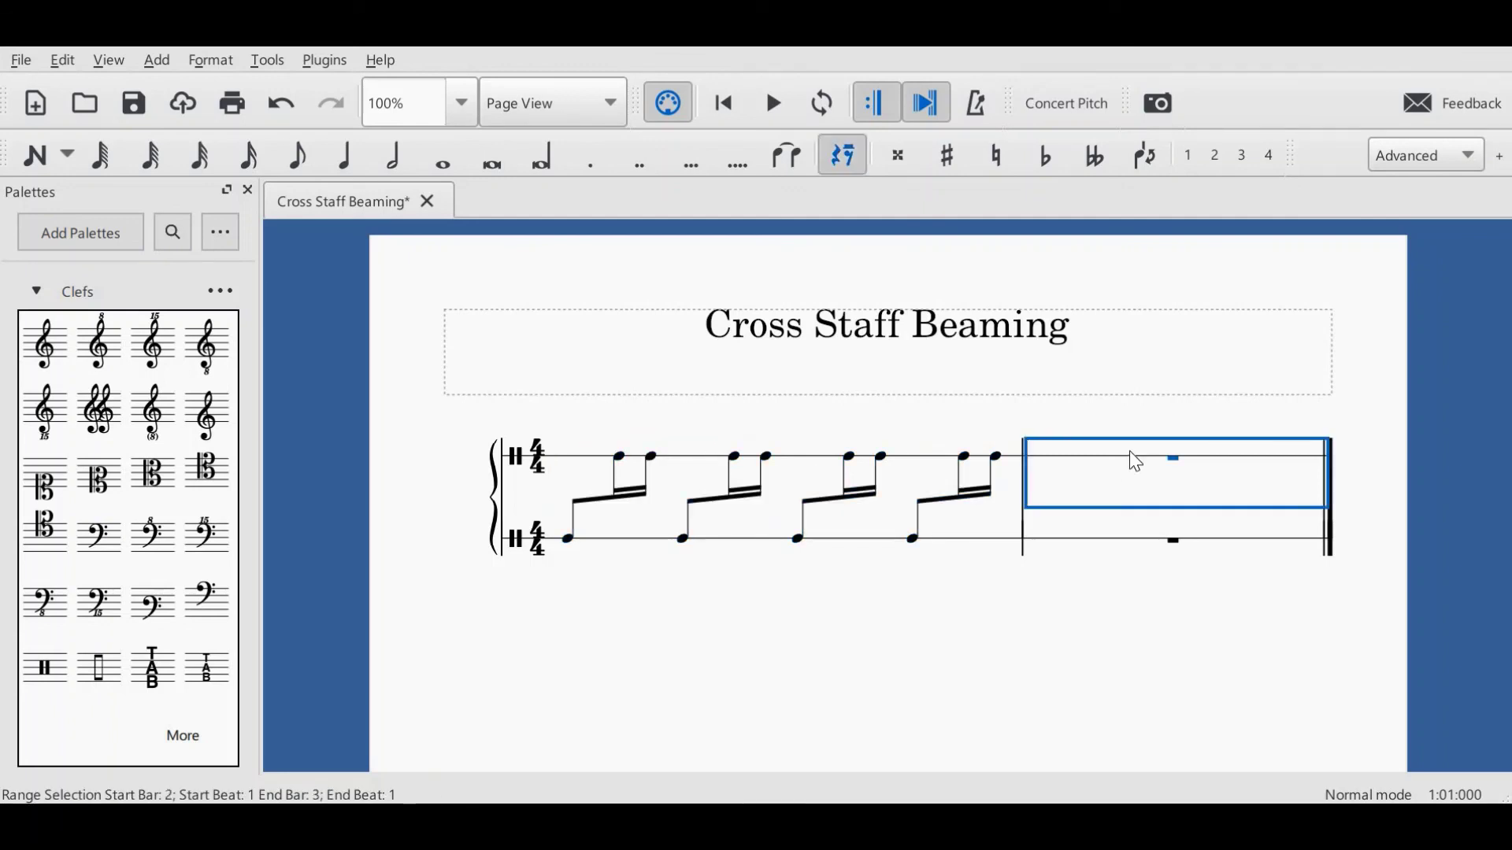
key(ctrl+v)
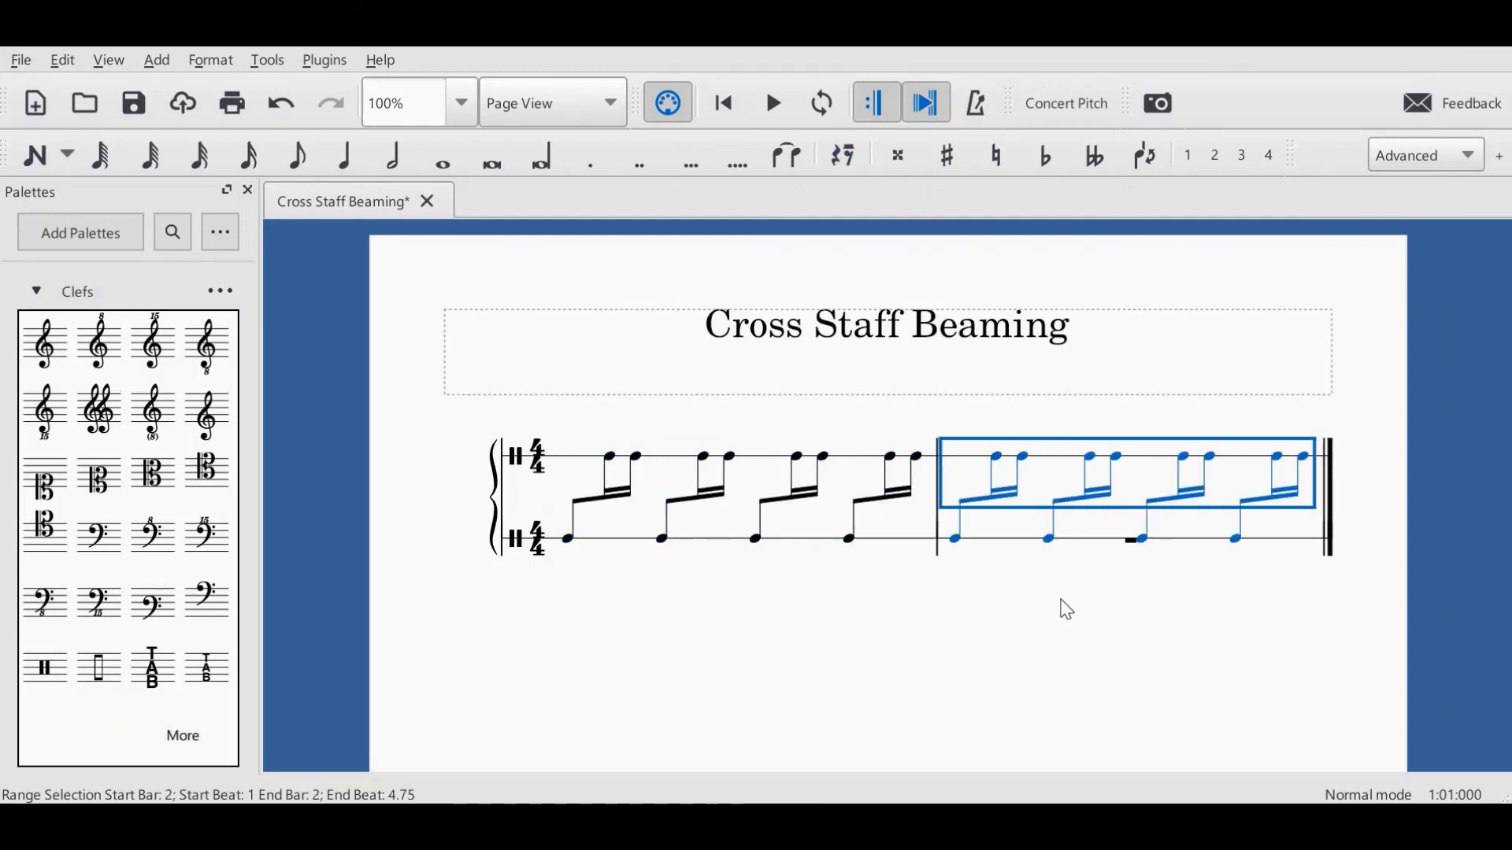
click(1128, 556)
click(1128, 542)
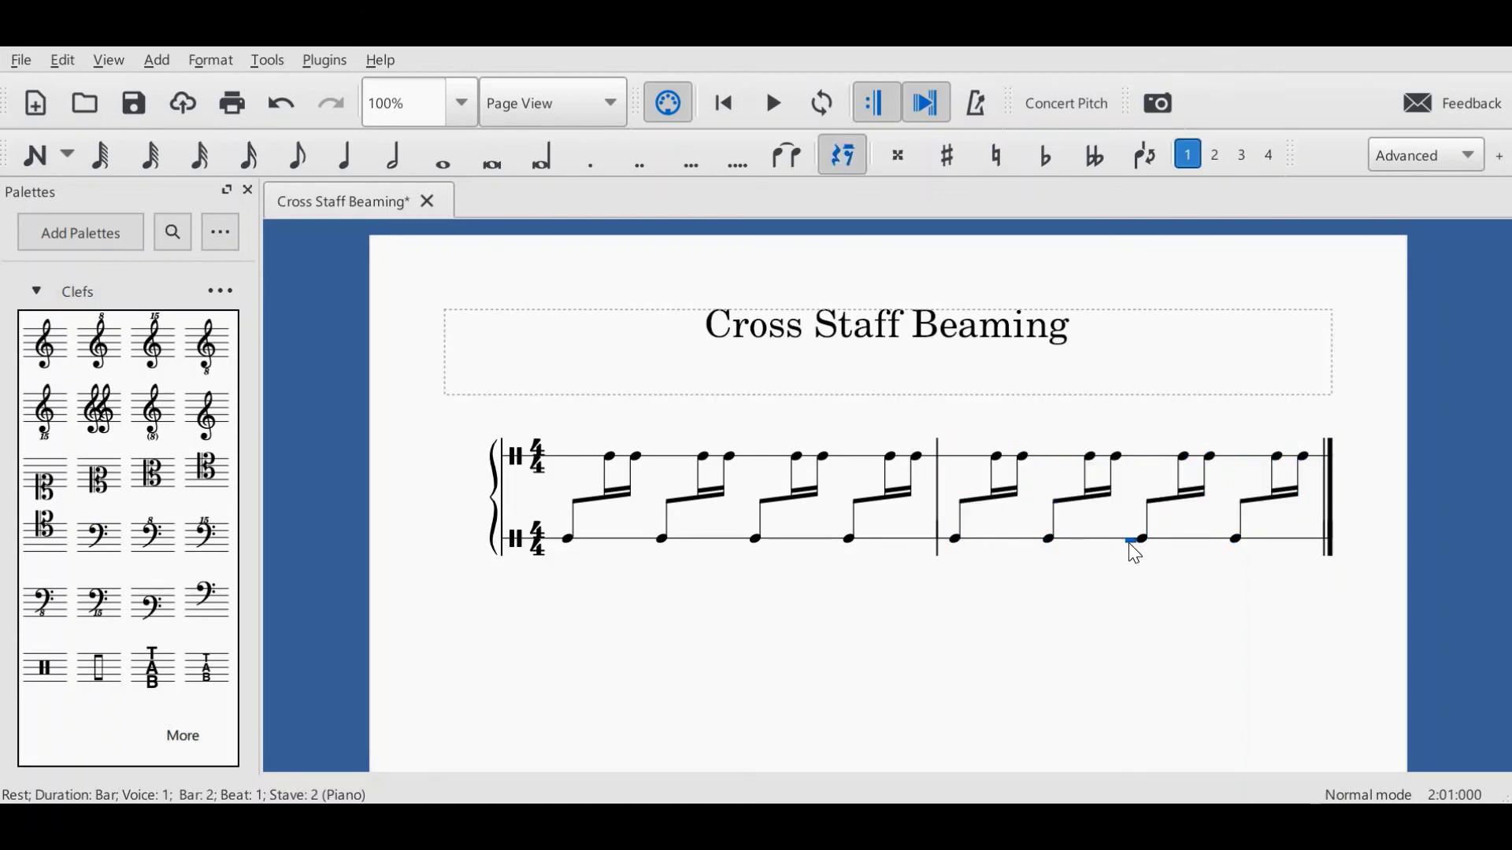
click(1156, 673)
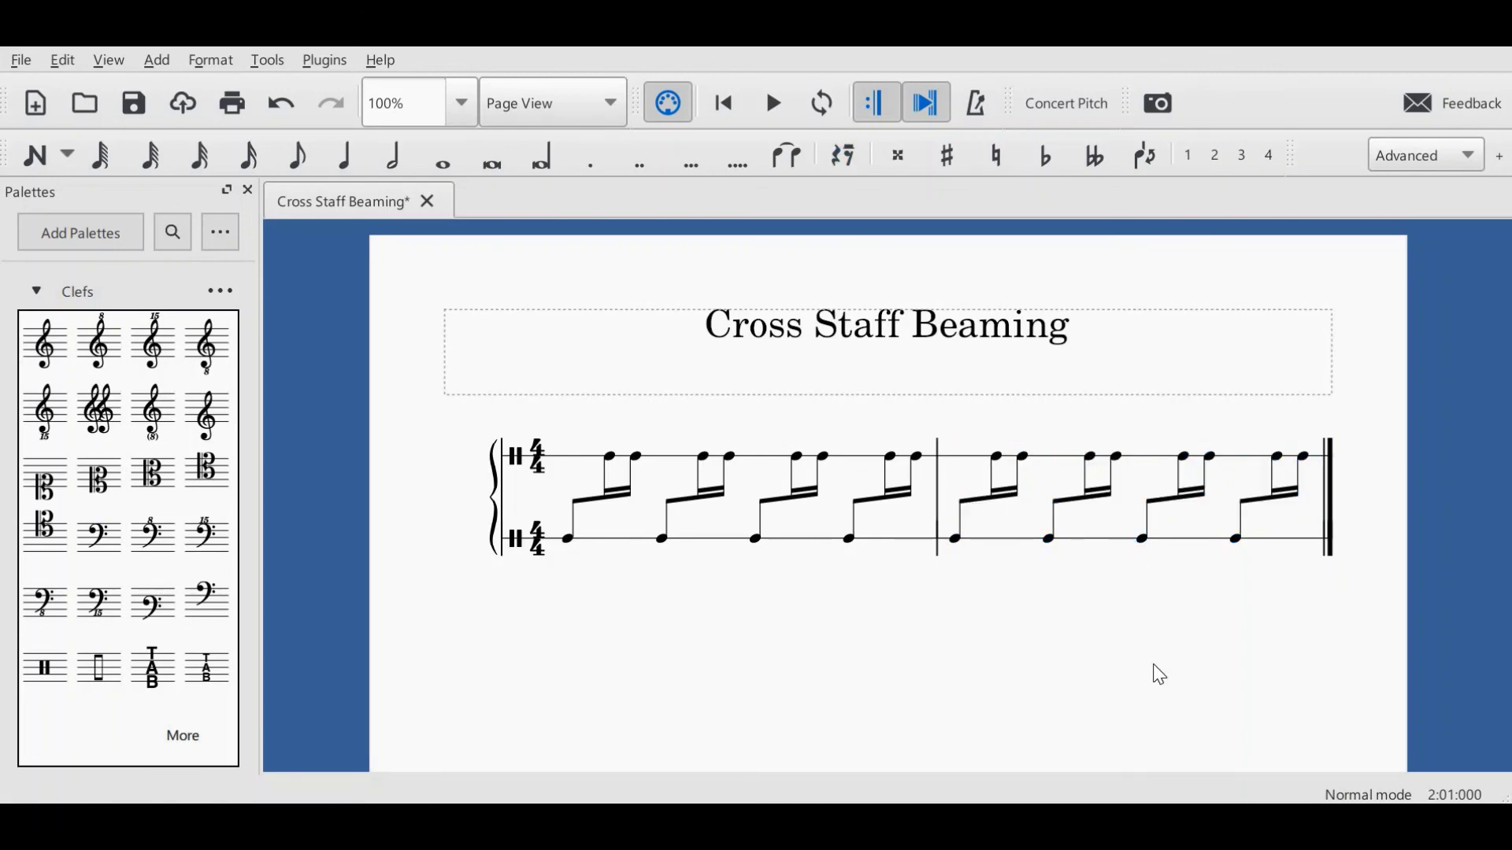